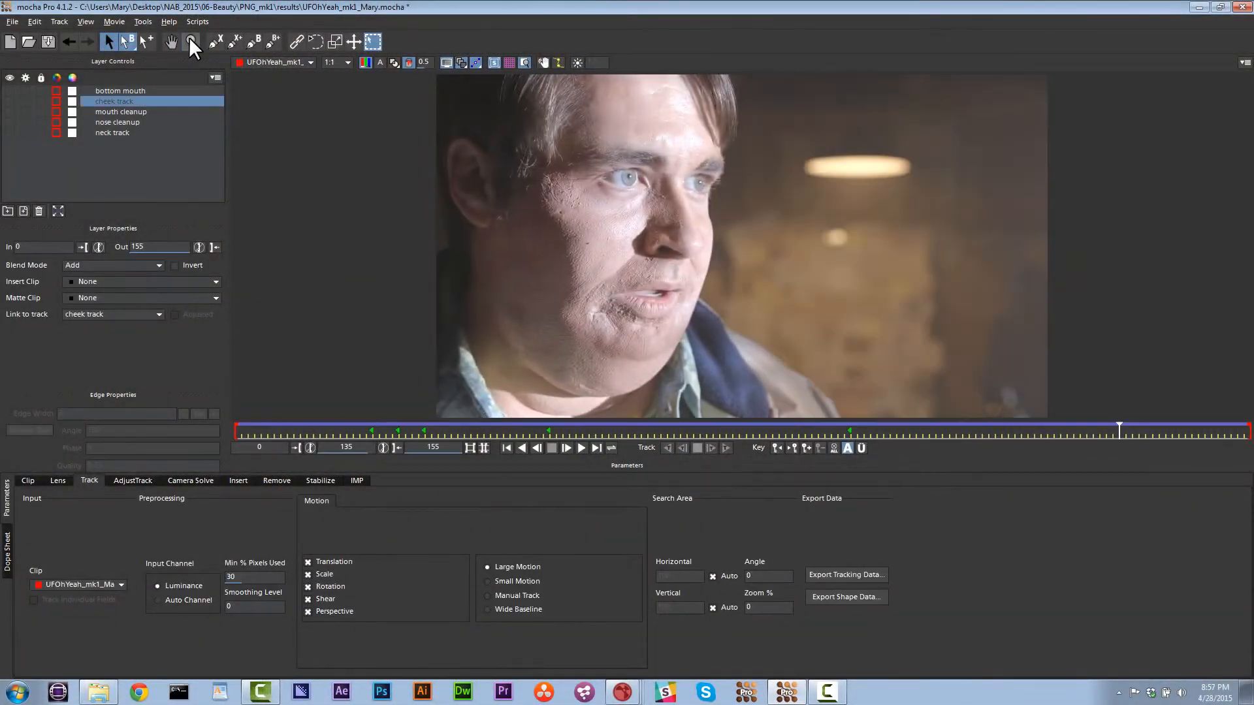
# Draw a closed X-spline on a new layer around the blemished skin from beside the mouth down to the chin, and smooth its curve.
pyautogui.press('x')
pyautogui.scroll(5, 636, 267)
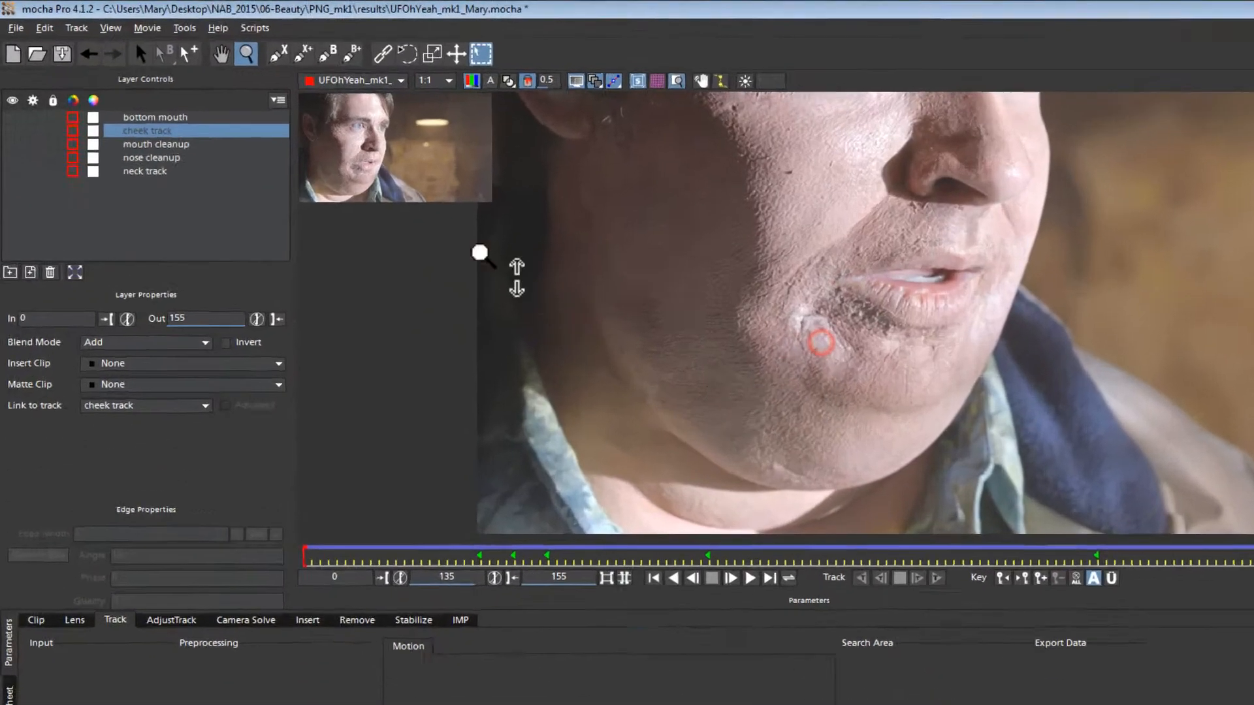
pyautogui.hotkey('ctrl', 'l')
pyautogui.click(885, 381)
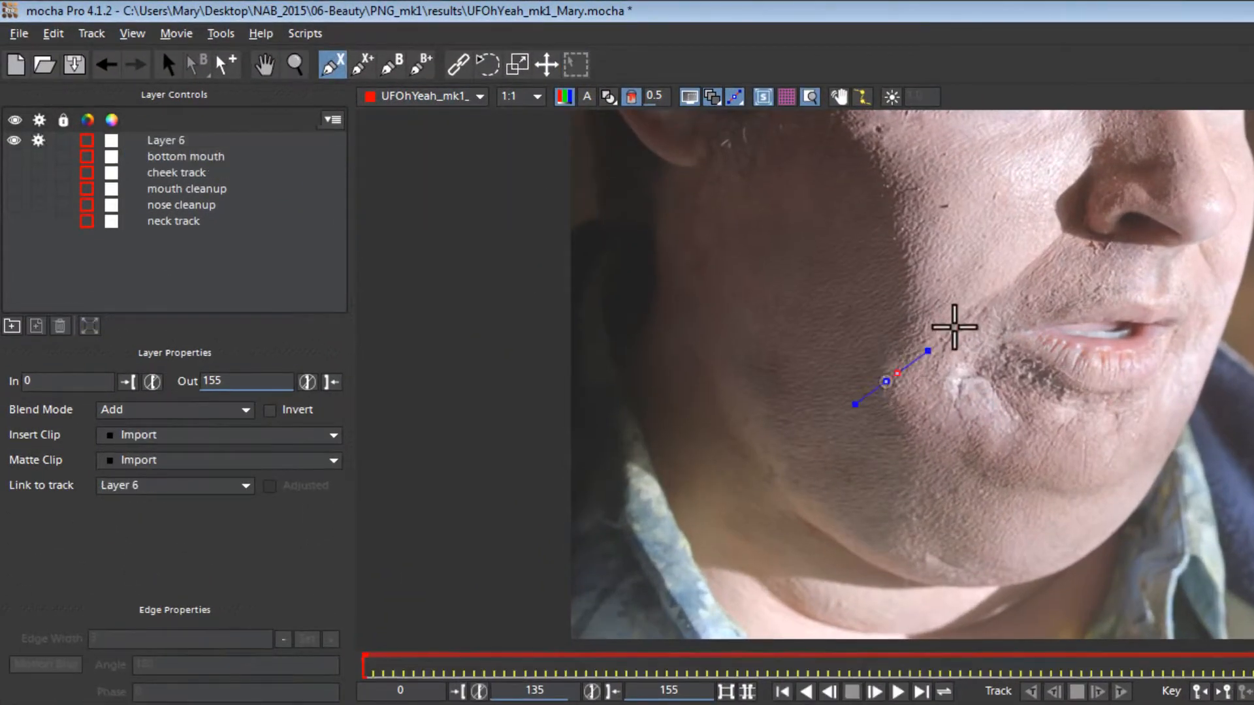
pyautogui.click(942, 311)
pyautogui.click(990, 288)
pyautogui.click(1007, 323)
pyautogui.click(1041, 355)
pyautogui.click(1114, 393)
pyautogui.click(1119, 408)
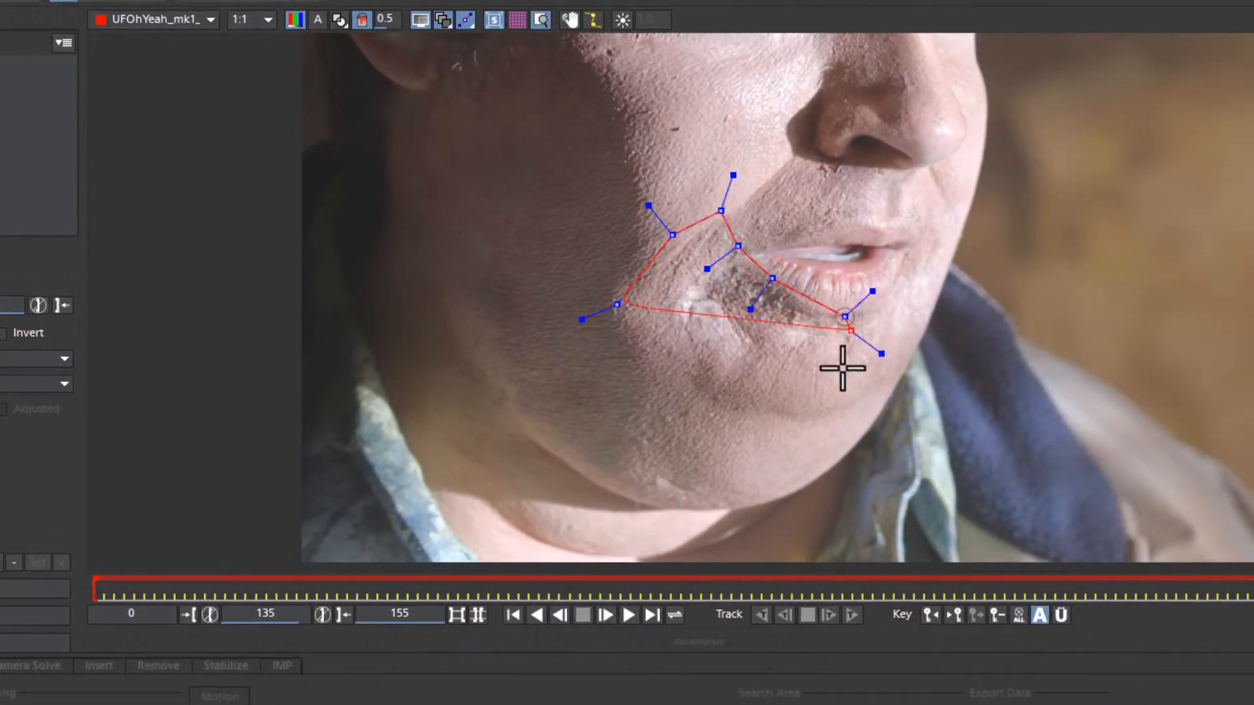
pyautogui.click(854, 366)
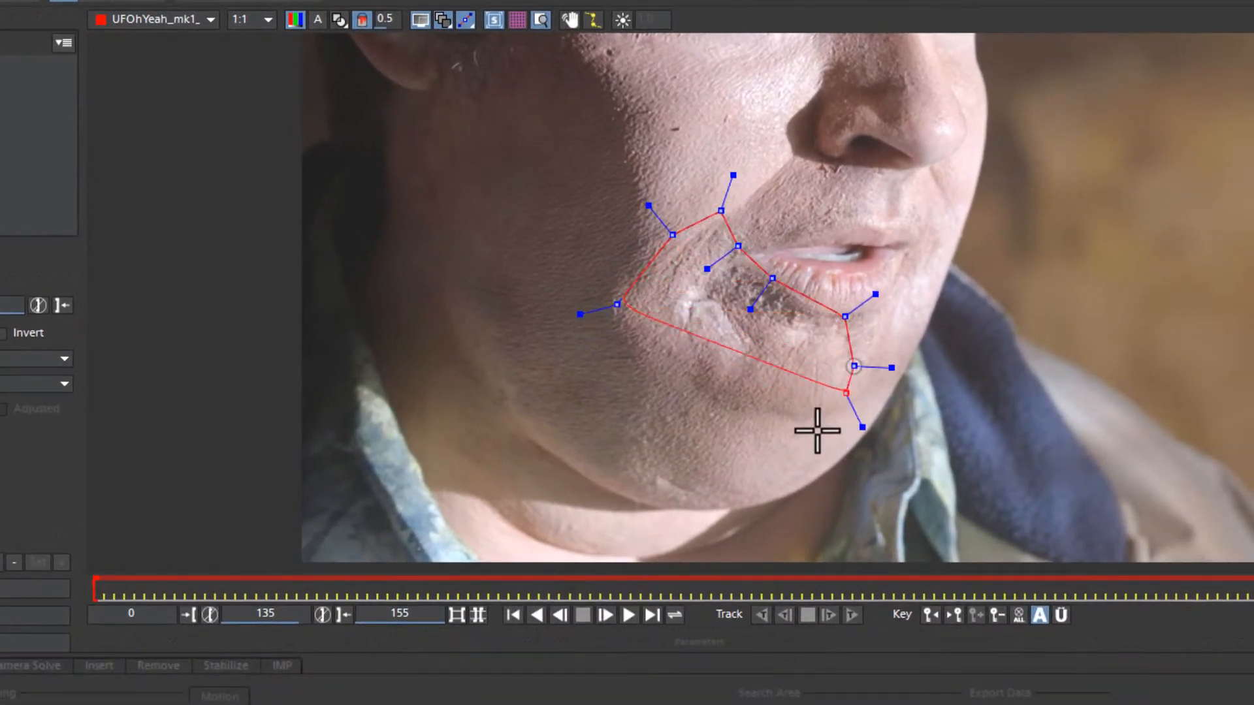
pyautogui.click(801, 451)
pyautogui.click(704, 447)
pyautogui.click(677, 442)
pyautogui.click(617, 305)
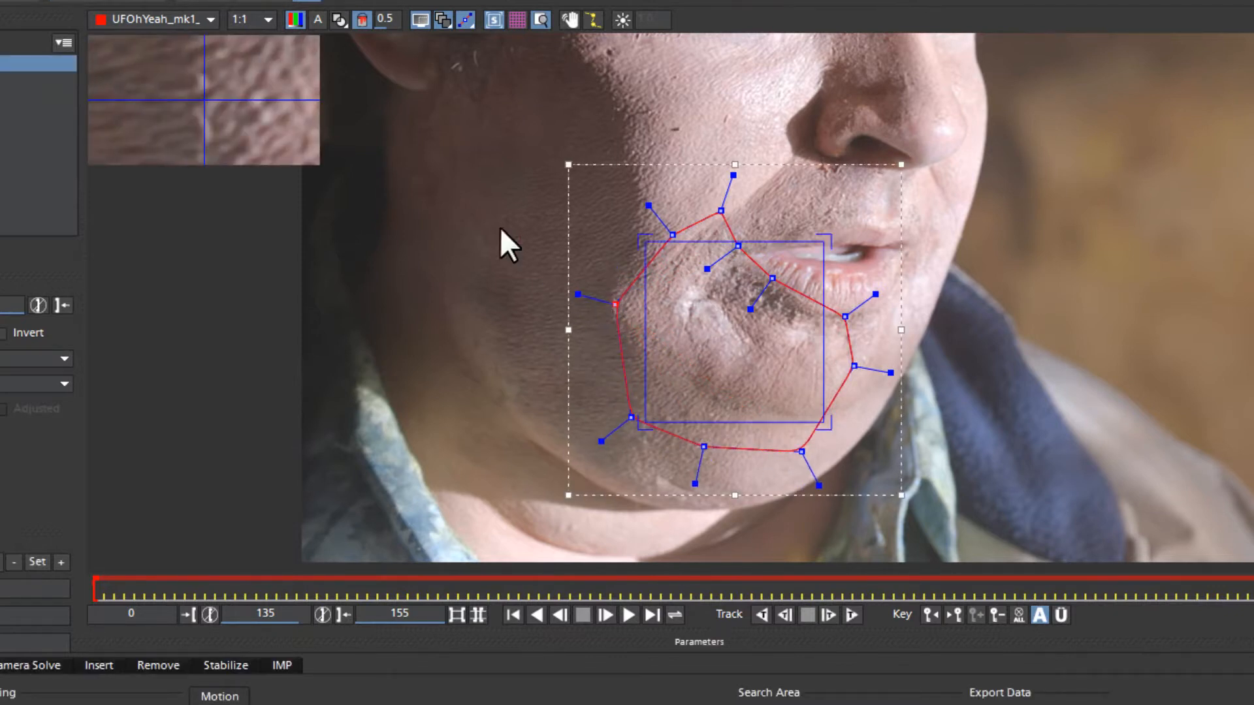
pyautogui.moveTo(501, 244); pyautogui.dragTo(916, 520)
pyautogui.moveTo(847, 306); pyautogui.dragTo(845, 316)
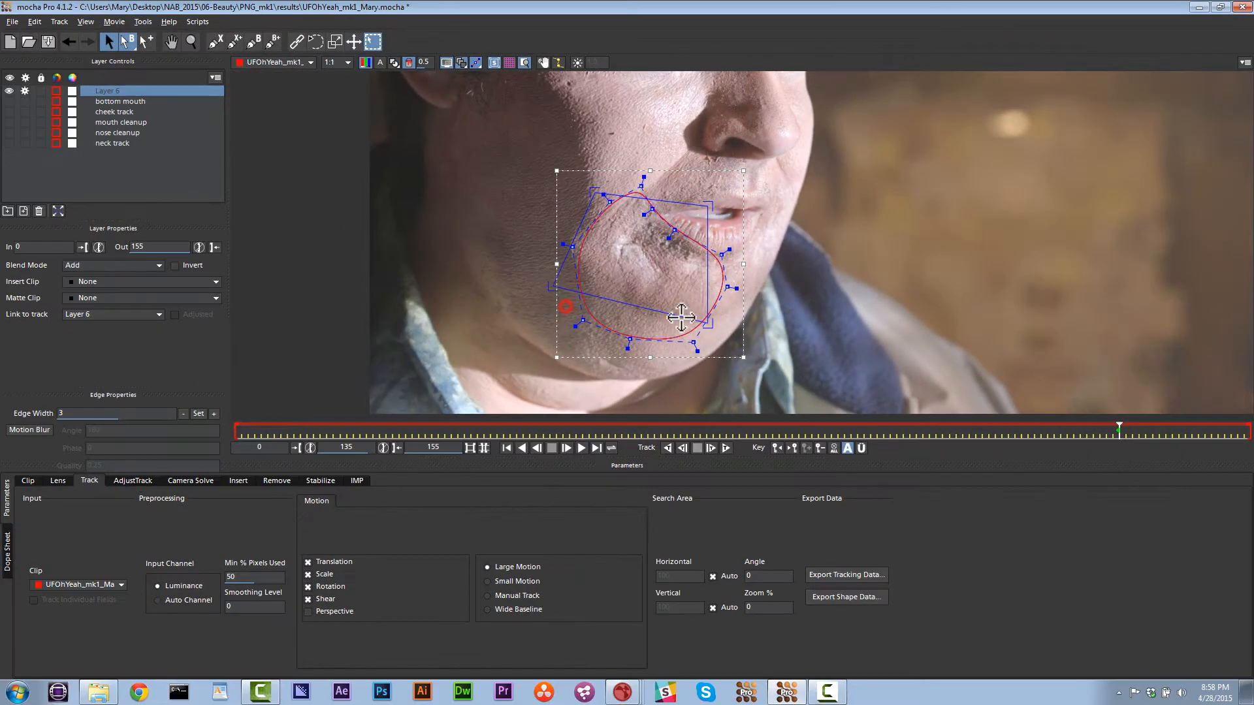
# Reposition the corners of the planar surface so it tilts with the jaw and frames the area beside the mouth.
pyautogui.moveTo(888, 423); pyautogui.dragTo(918, 449)
pyautogui.moveTo(824, 242); pyautogui.dragTo(888, 291)
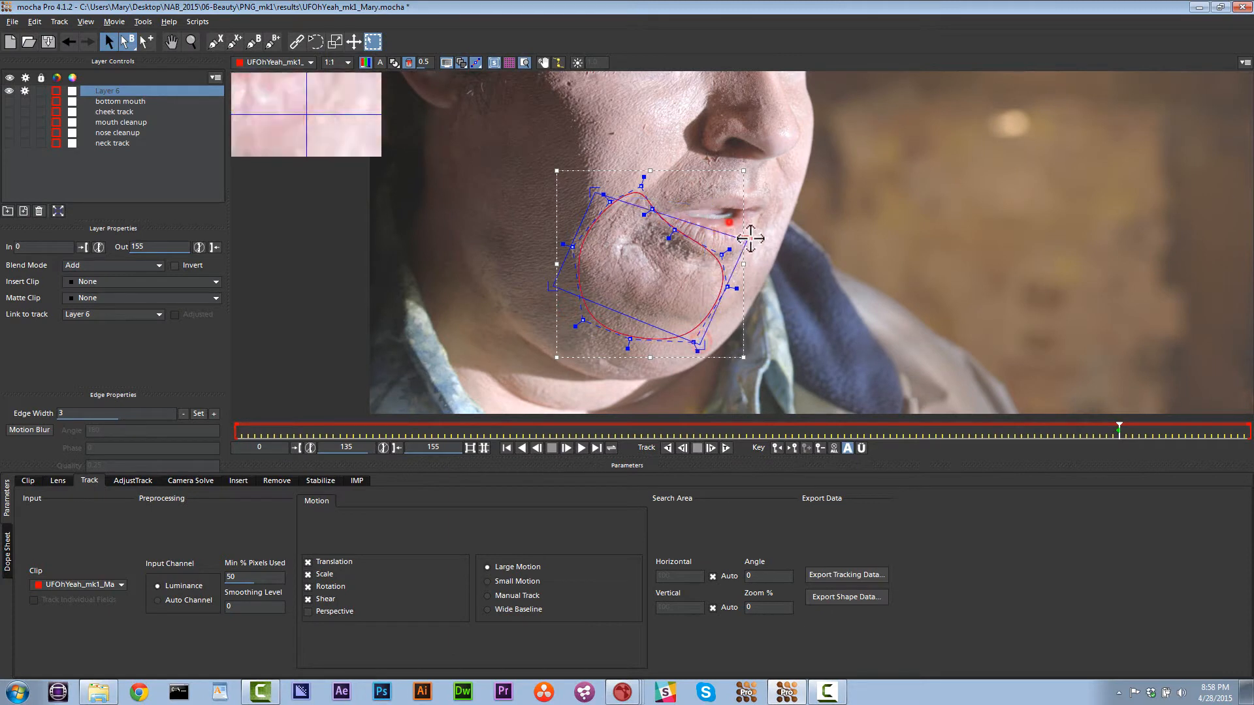
pyautogui.moveTo(593, 190); pyautogui.dragTo(598, 169)
pyautogui.moveTo(553, 286); pyautogui.dragTo(536, 277)
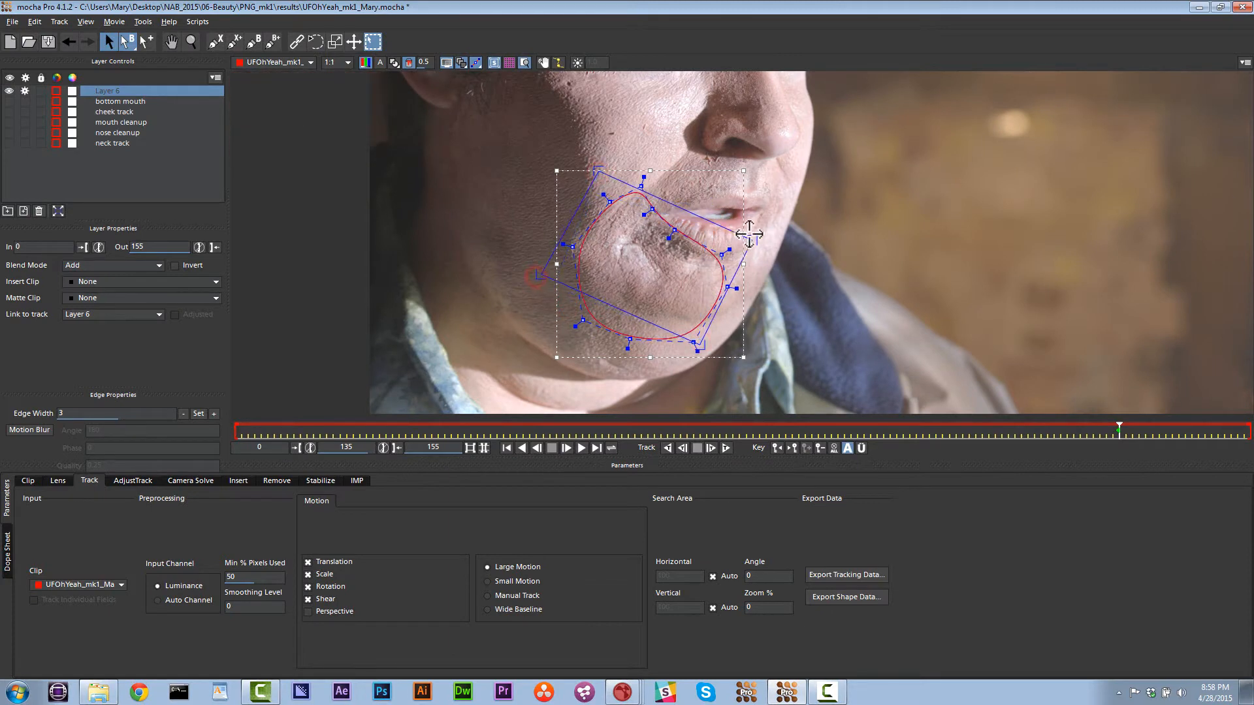
pyautogui.moveTo(749, 234); pyautogui.dragTo(755, 237)
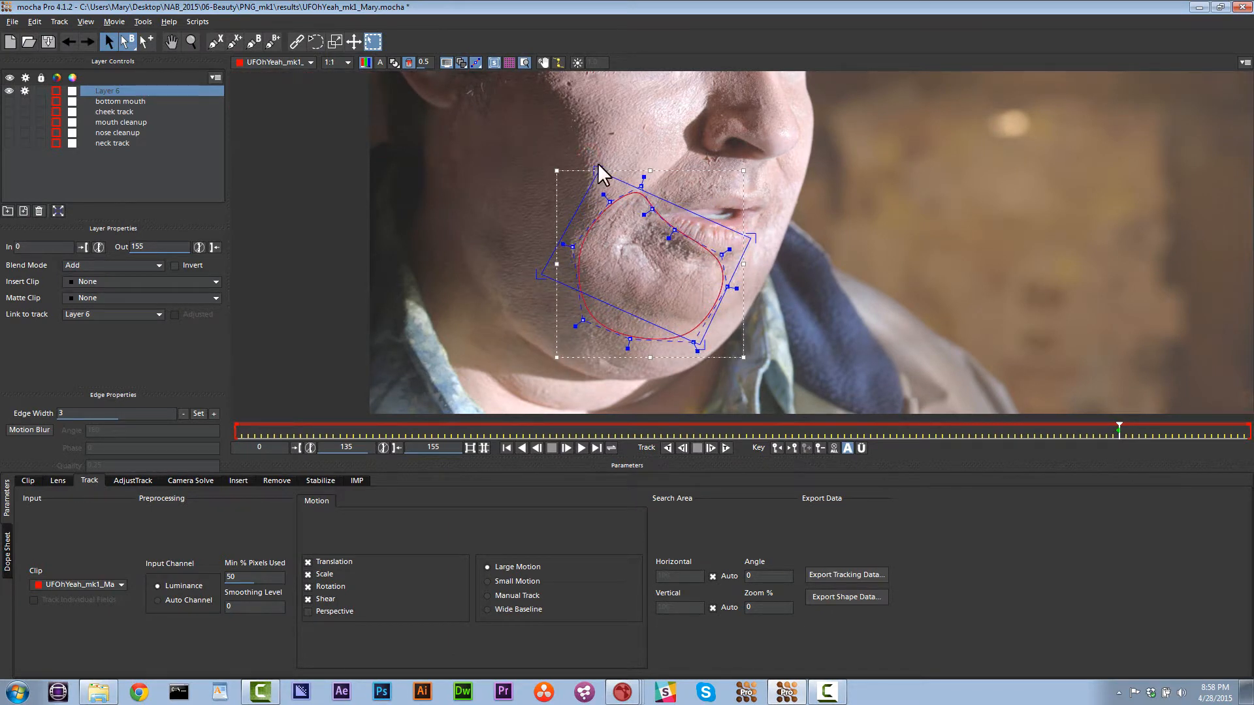
pyautogui.moveTo(600, 173); pyautogui.dragTo(593, 163)
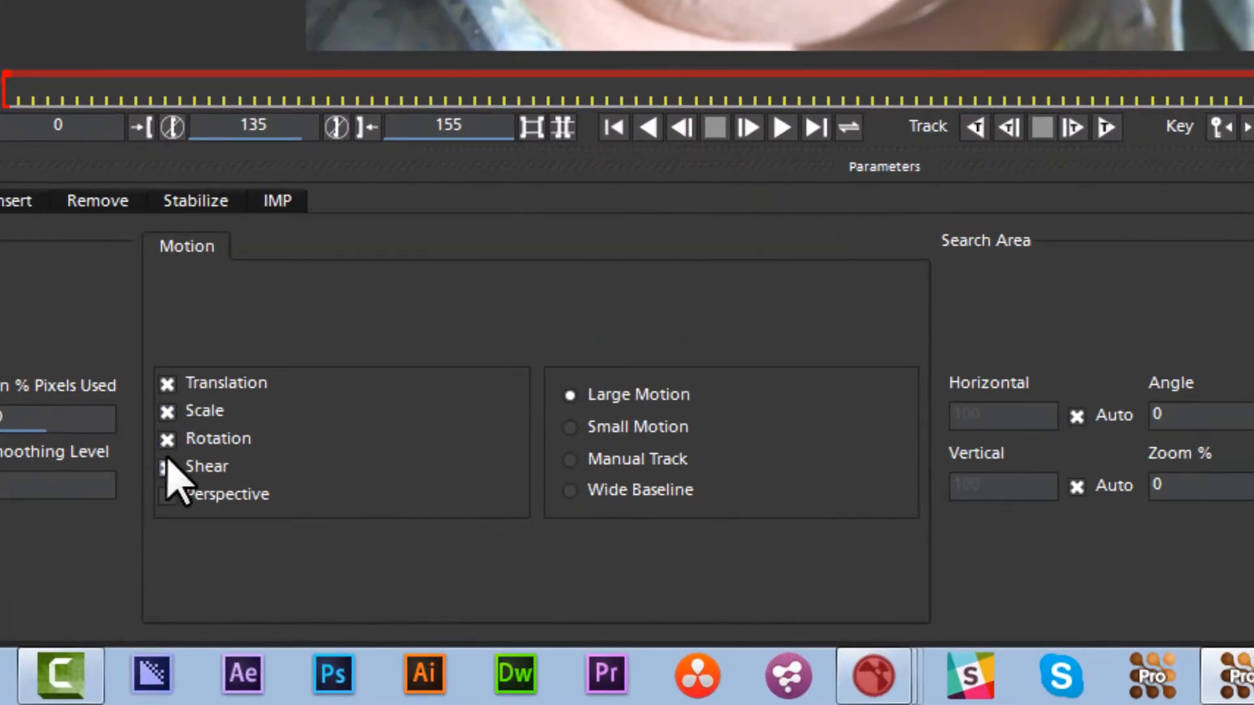
# Enable Perspective for the track's motion and enlarge the spline to cover more of the chin towards the jawline.
pyautogui.click(167, 494)
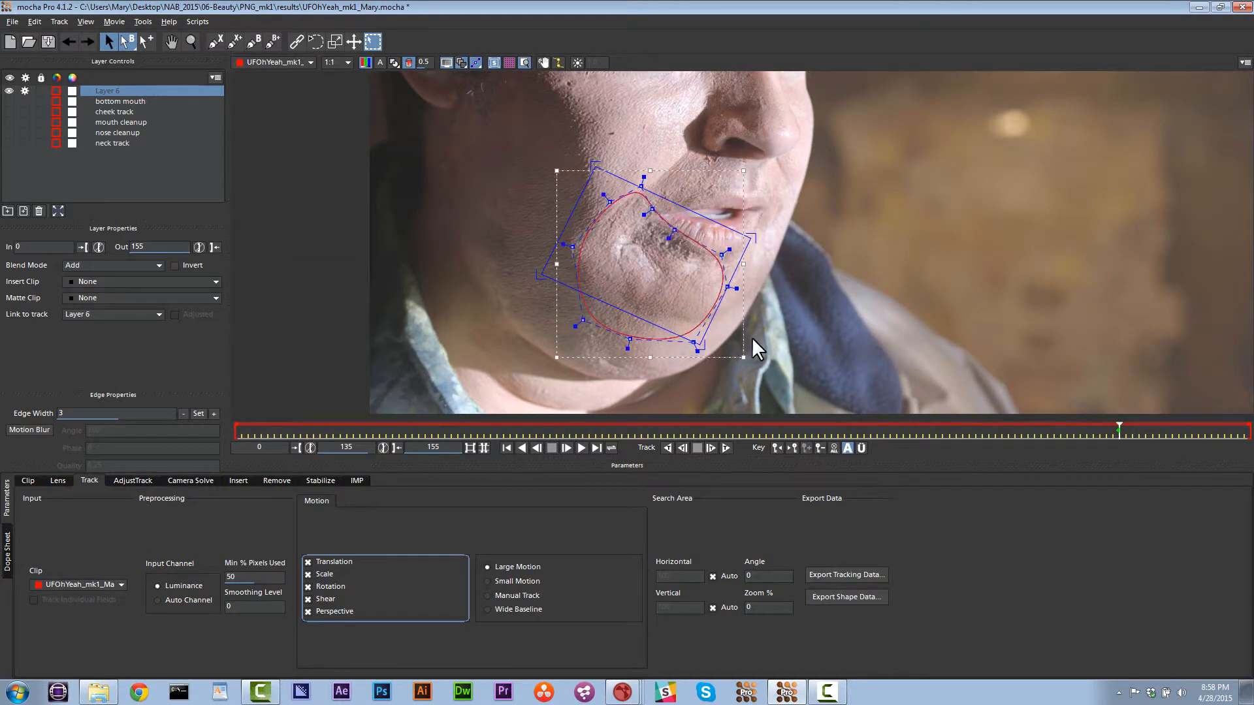
pyautogui.moveTo(751, 353)
pyautogui.mouseDown()
pyautogui.moveTo(722, 316)
pyautogui.moveTo(780, 382)
pyautogui.moveTo(744, 346)
pyautogui.moveTo(752, 362)
pyautogui.mouseUp()
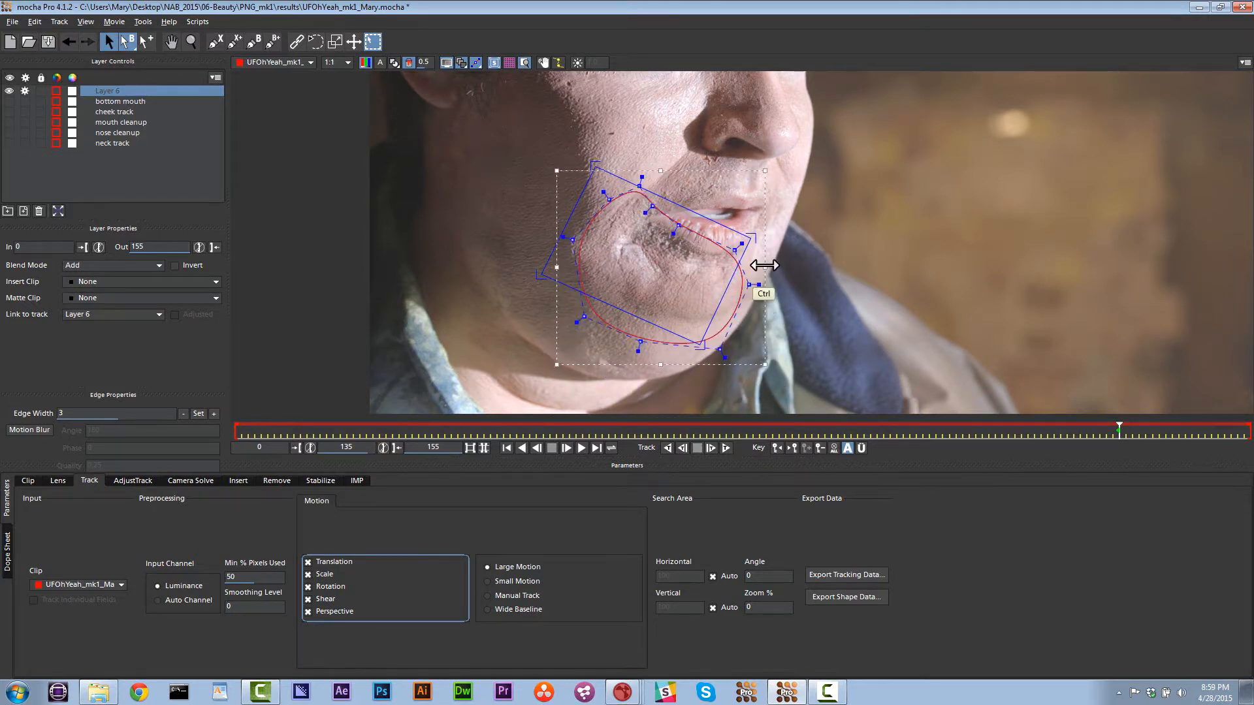
pyautogui.keyDown('ctrl'); pyautogui.moveTo(764, 265); pyautogui.dragTo(761, 299); pyautogui.keyUp('ctrl')
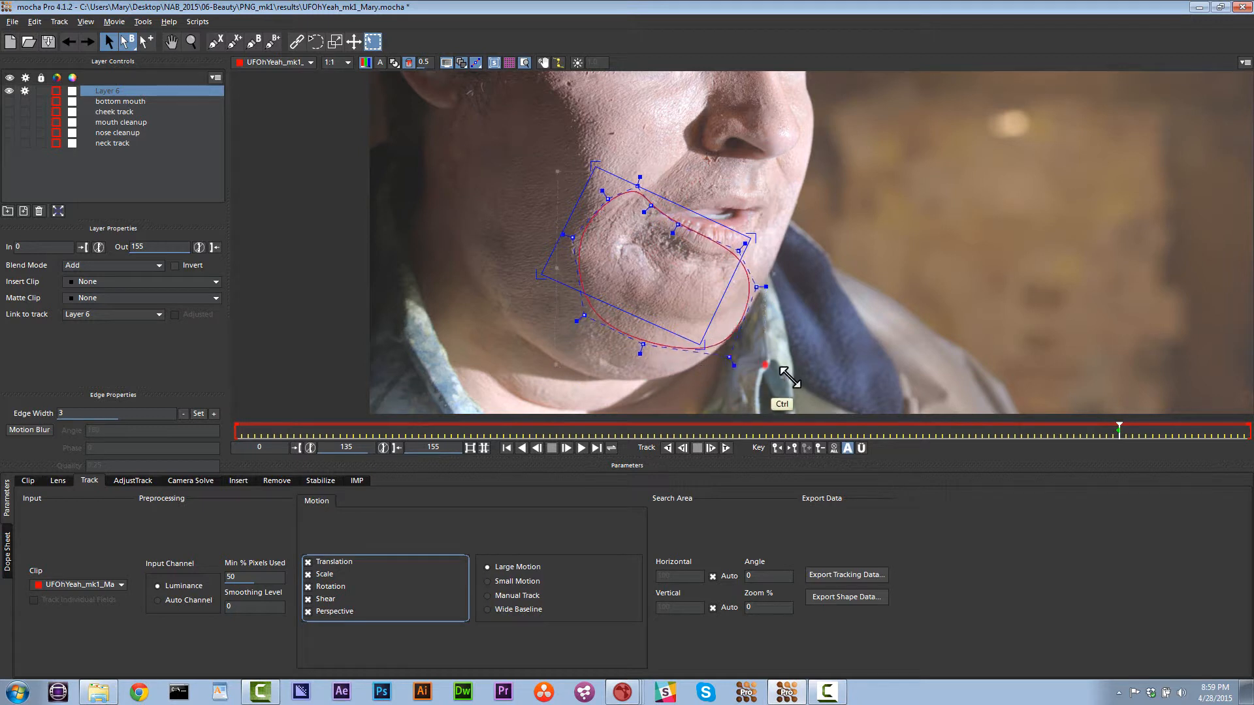
pyautogui.keyDown('ctrl'); pyautogui.moveTo(789, 376); pyautogui.dragTo(784, 336); pyautogui.keyUp('ctrl')
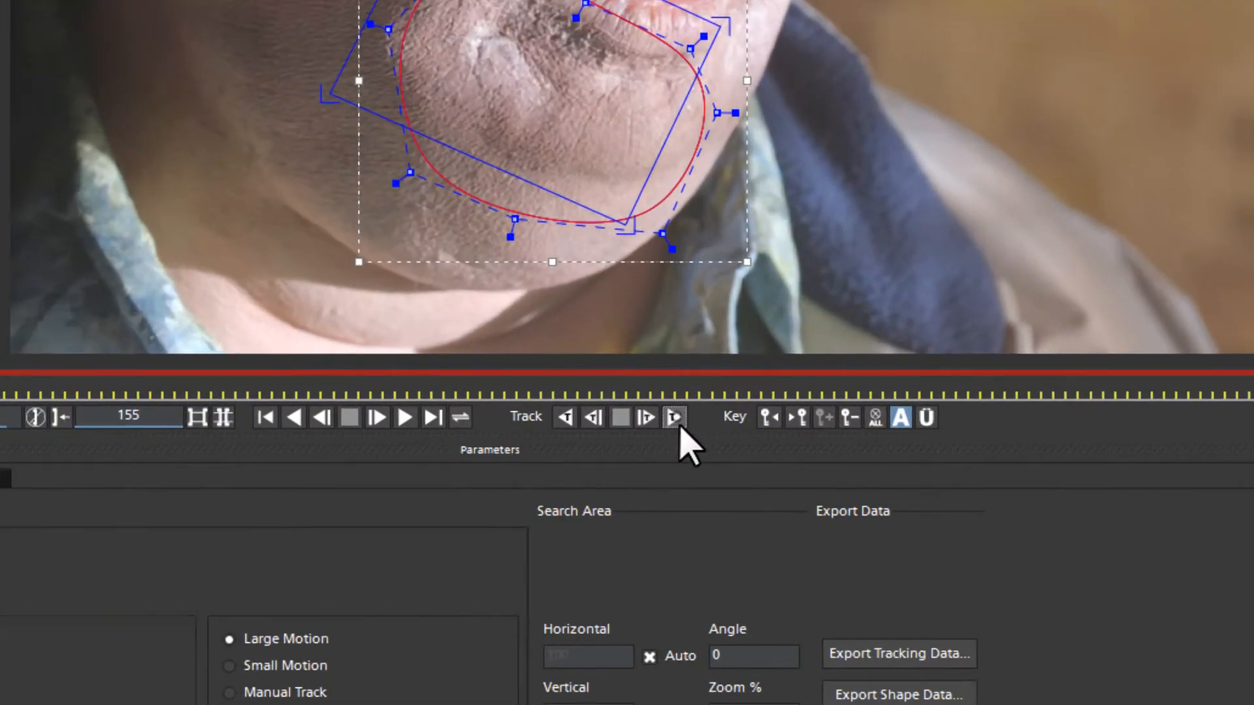
# Track the layer forward from frame 135 to the clip's end, and track it backward from frame 135, stopping at frame 93.
pyautogui.click(674, 417)
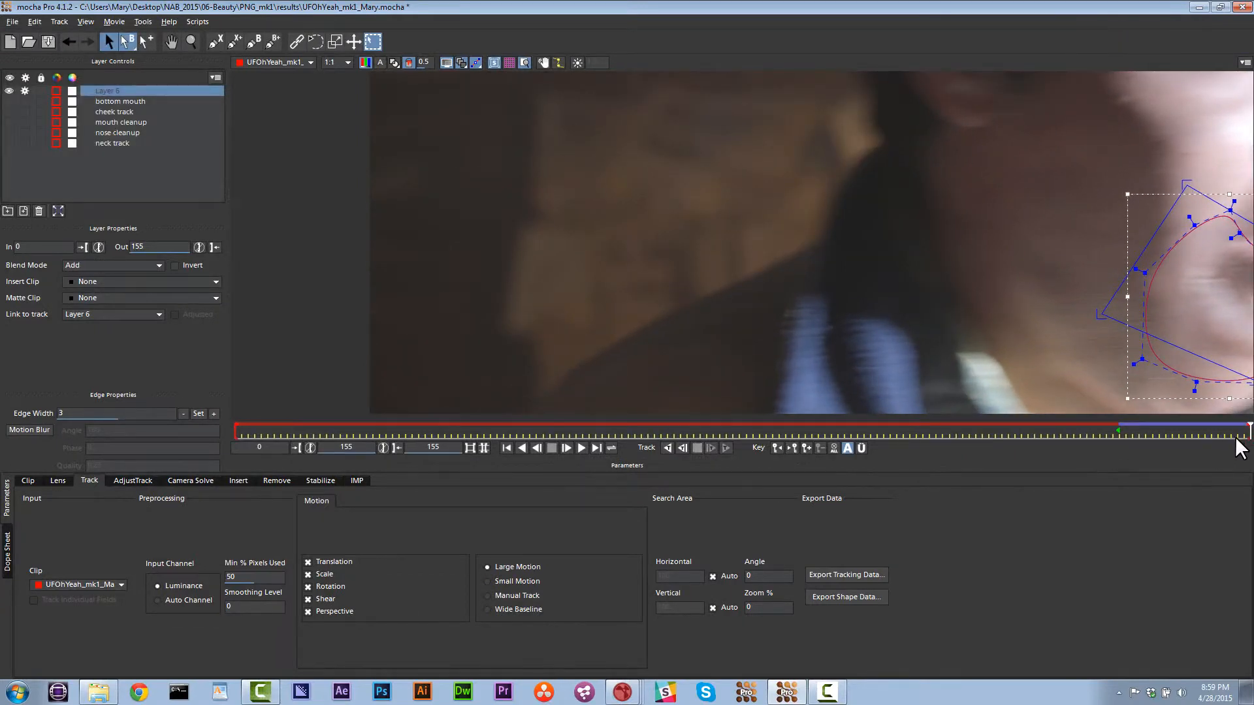
pyautogui.moveTo(1236, 428); pyautogui.dragTo(1119, 431)
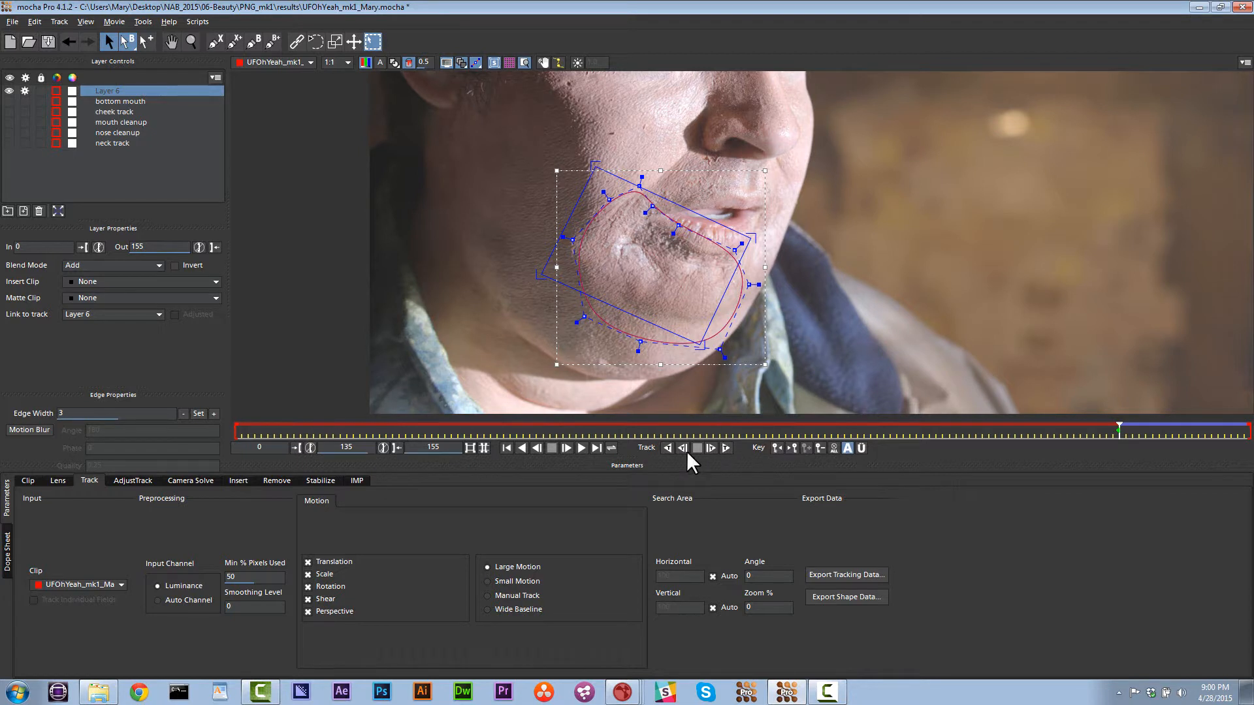
pyautogui.click(668, 448)
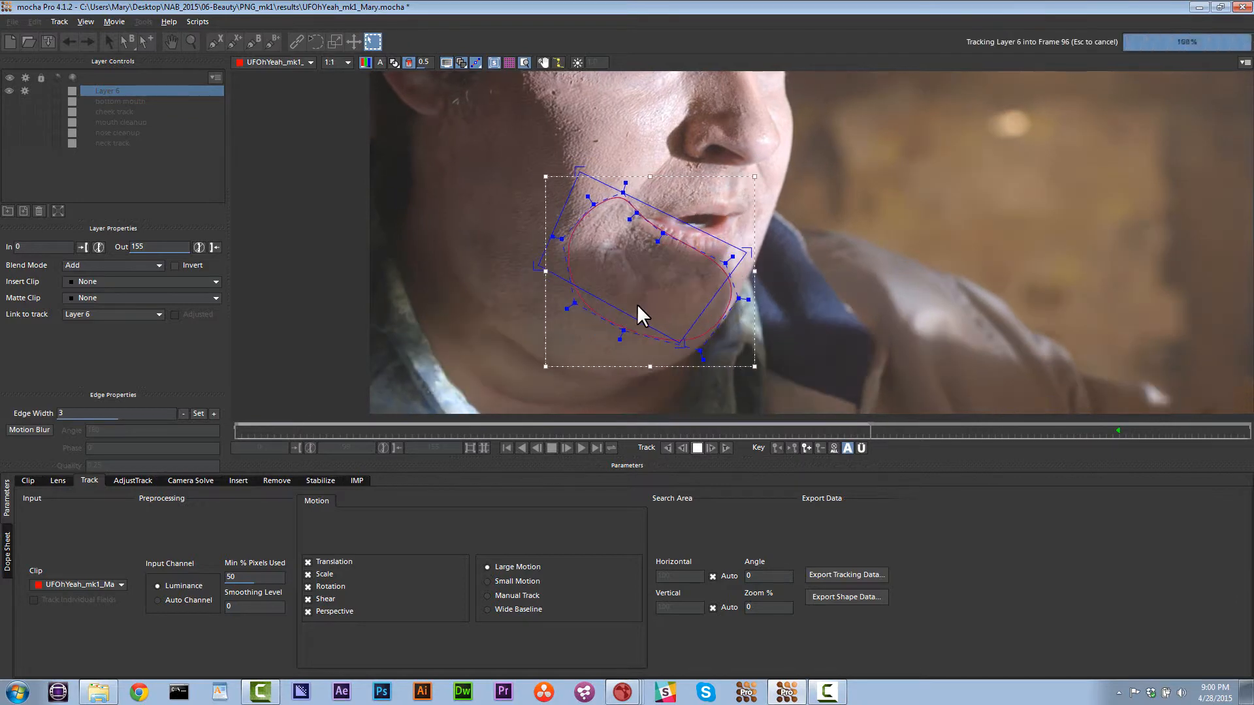
pyautogui.press('Escape')
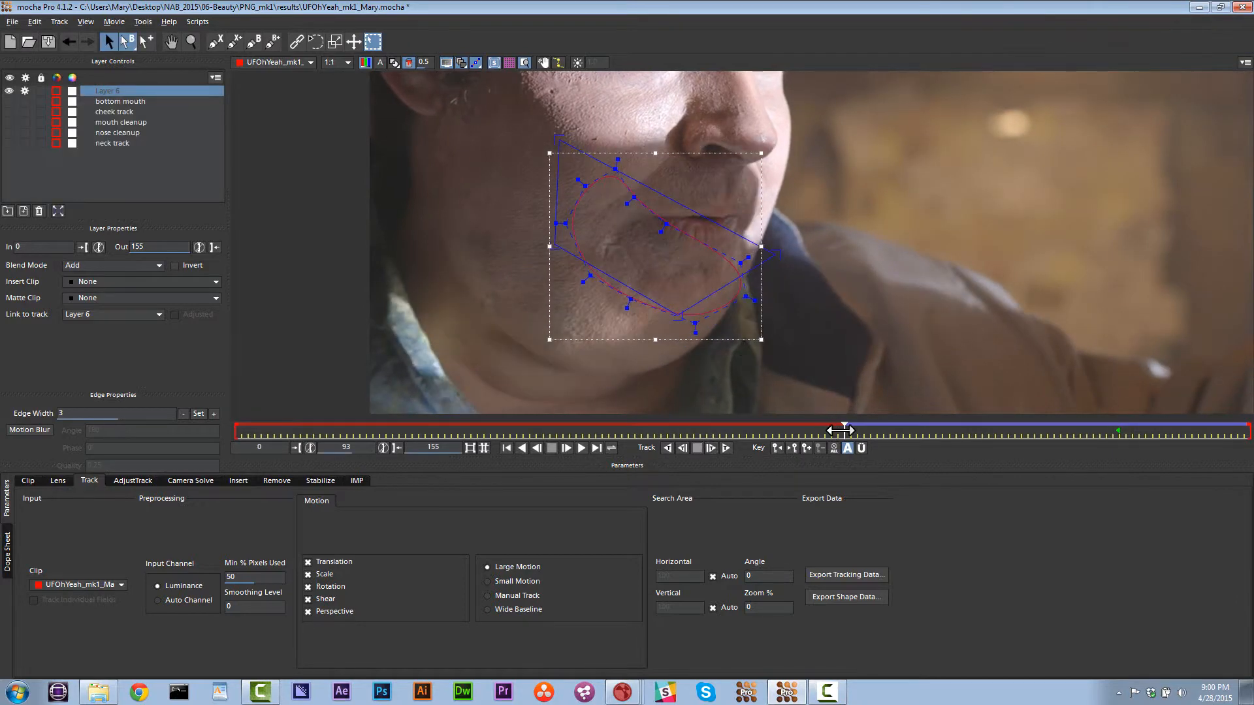
# At frame 98, move the whole spline off the mouth area onto the shadowed cheek and track backward to frame 89.
pyautogui.moveTo(863, 433)
pyautogui.mouseDown()
pyautogui.moveTo(885, 433)
pyautogui.moveTo(873, 438)
pyautogui.mouseUp()
pyautogui.click(788, 359)
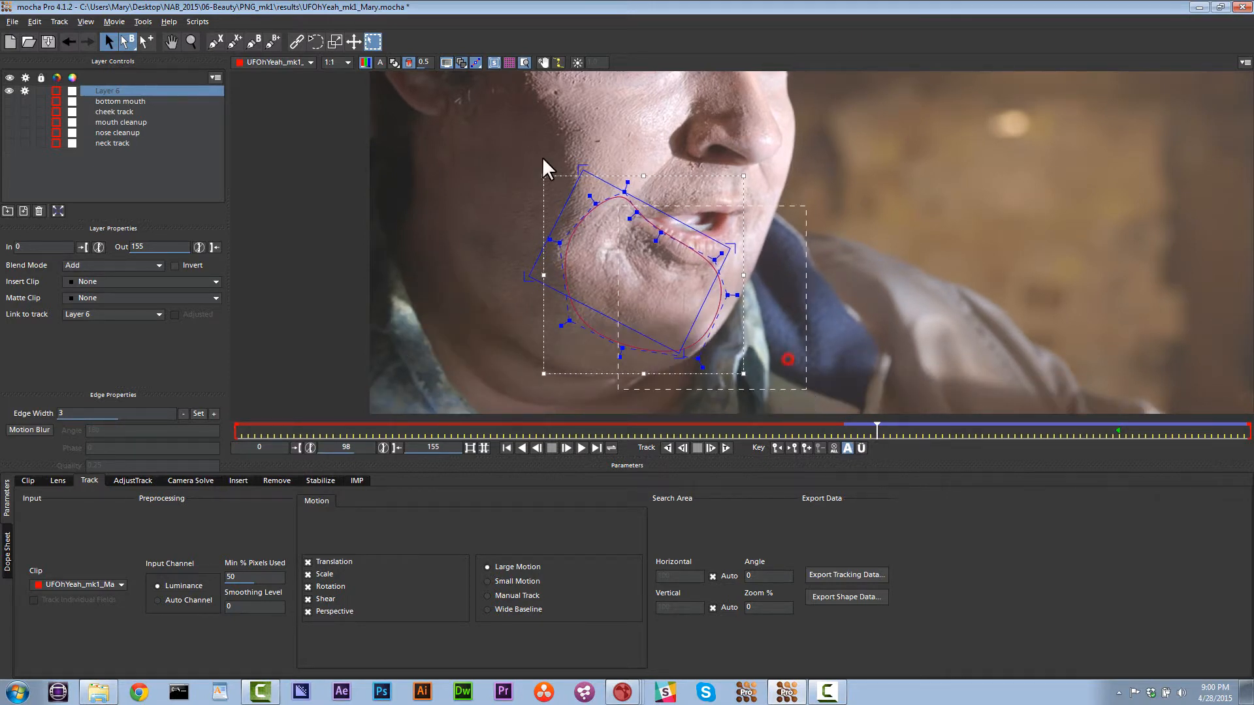
pyautogui.moveTo(513, 149); pyautogui.dragTo(510, 146)
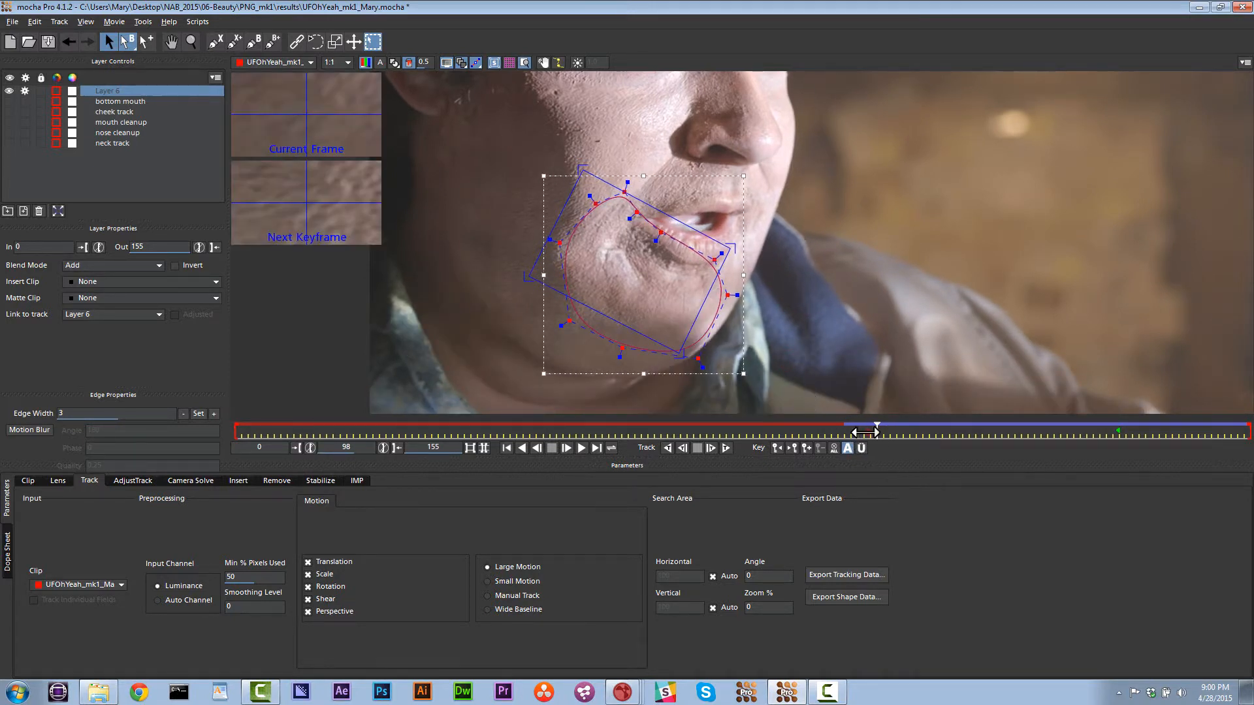
pyautogui.moveTo(865, 433); pyautogui.dragTo(875, 435)
pyautogui.moveTo(745, 259); pyautogui.dragTo(565, 195)
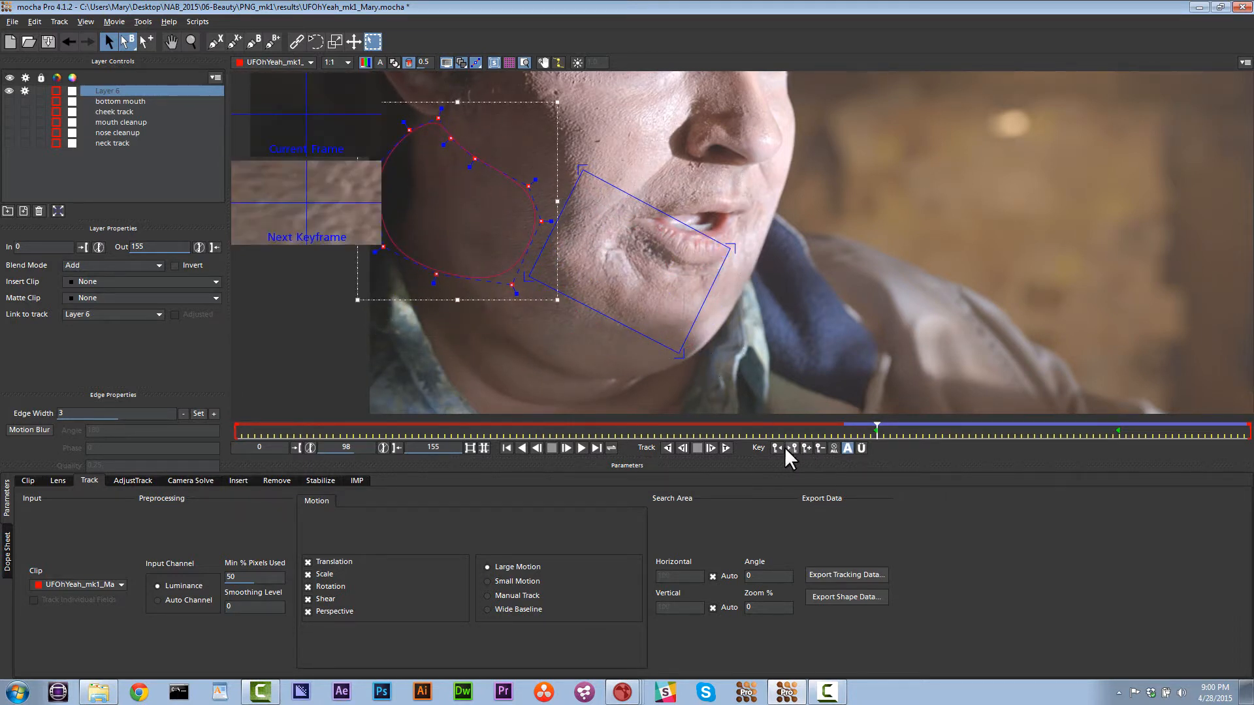
pyautogui.click(682, 448)
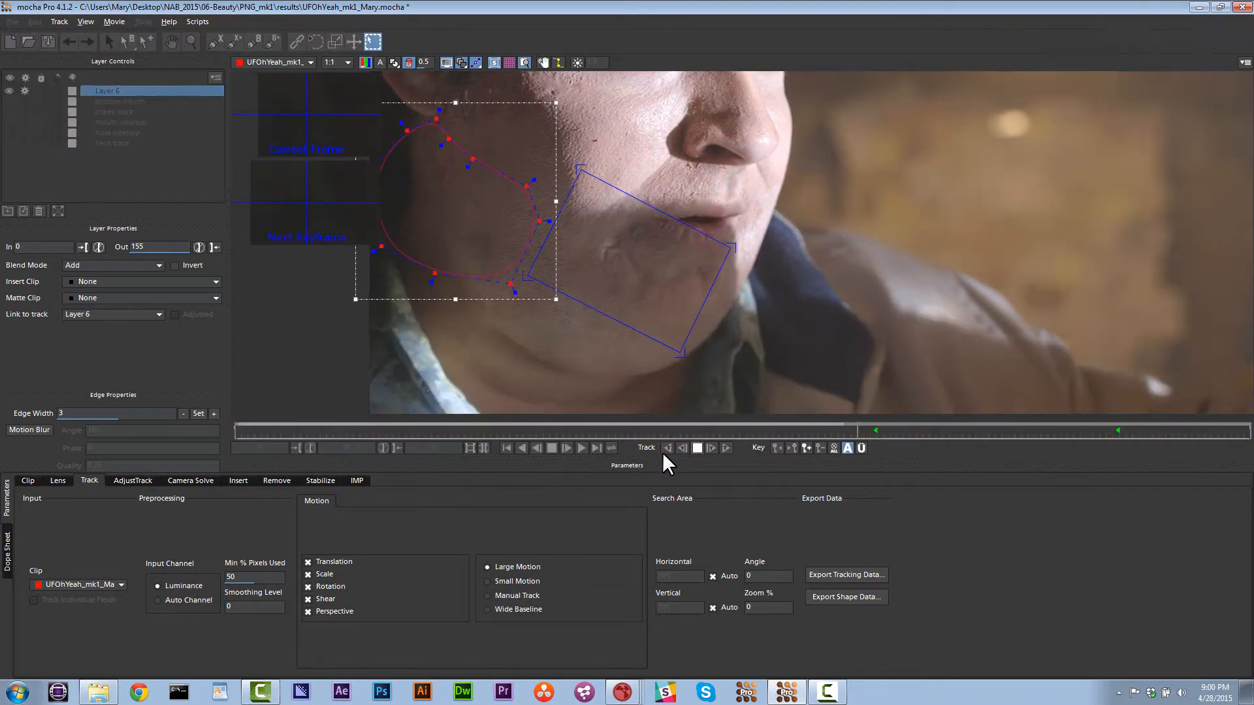
pyautogui.click(697, 448)
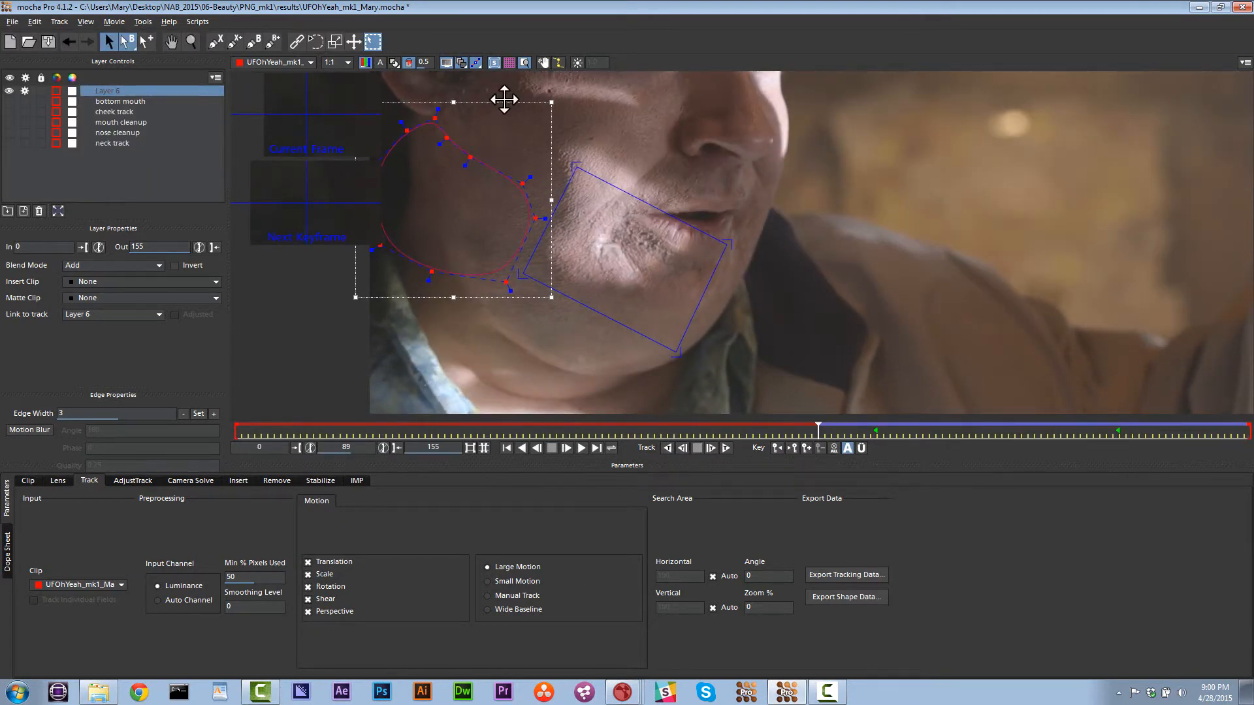
# At frame 89, move the spline back over the skin beside the mouth and track backward to frame 83 with Perspective disabled.
pyautogui.moveTo(504, 99); pyautogui.dragTo(699, 185)
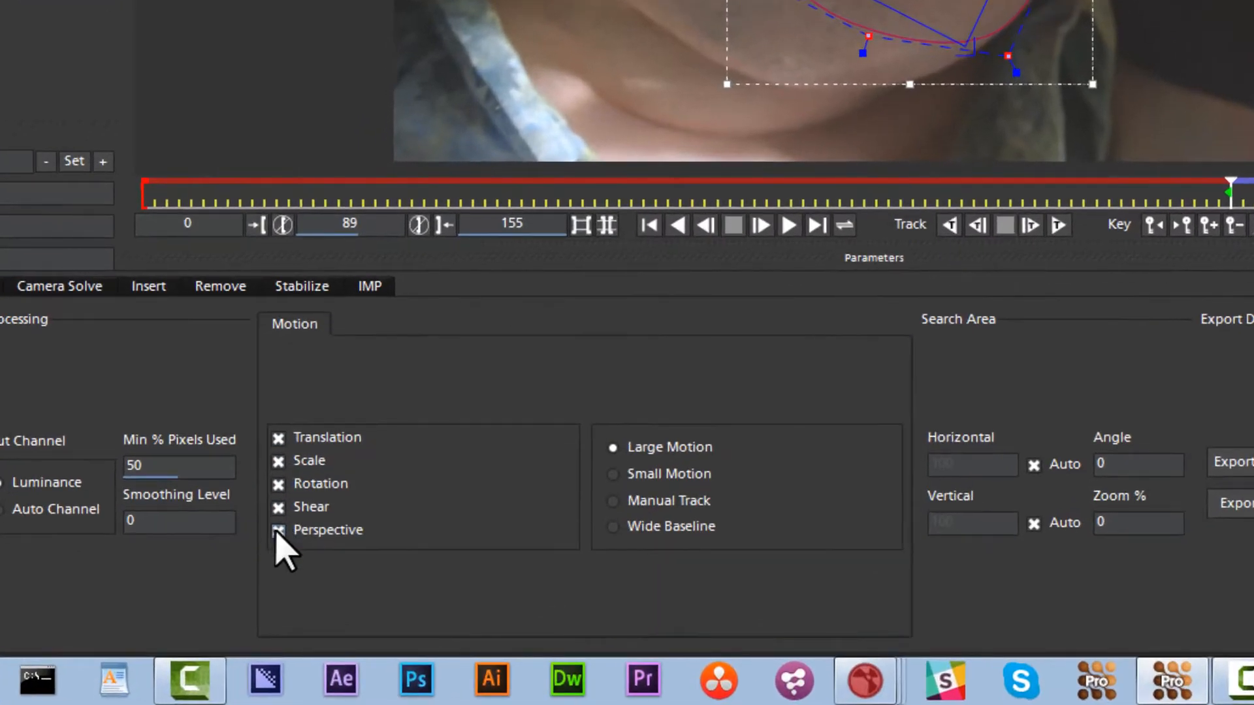
pyautogui.click(276, 530)
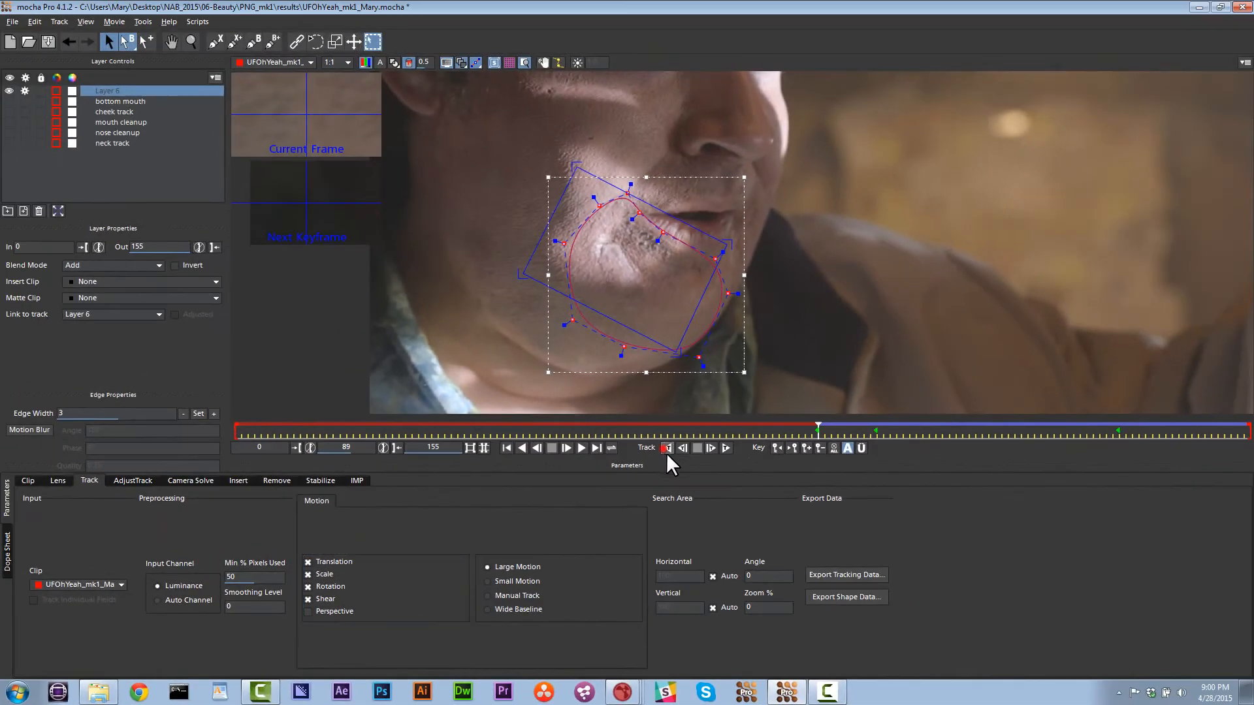
pyautogui.click(949, 226)
pyautogui.click(697, 448)
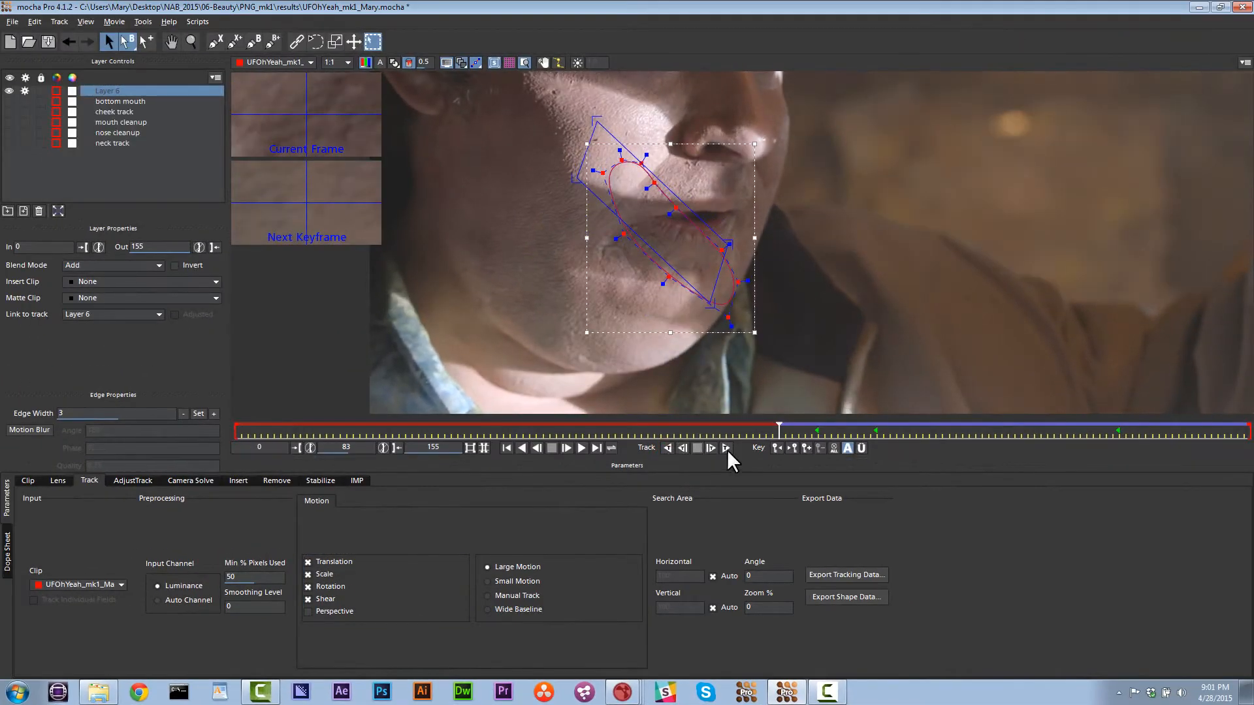
# Return to frame 89, shift the whole spline down onto the lower jaw and neck, and track backward a few frames.
pyautogui.moveTo(805, 434); pyautogui.dragTo(816, 434)
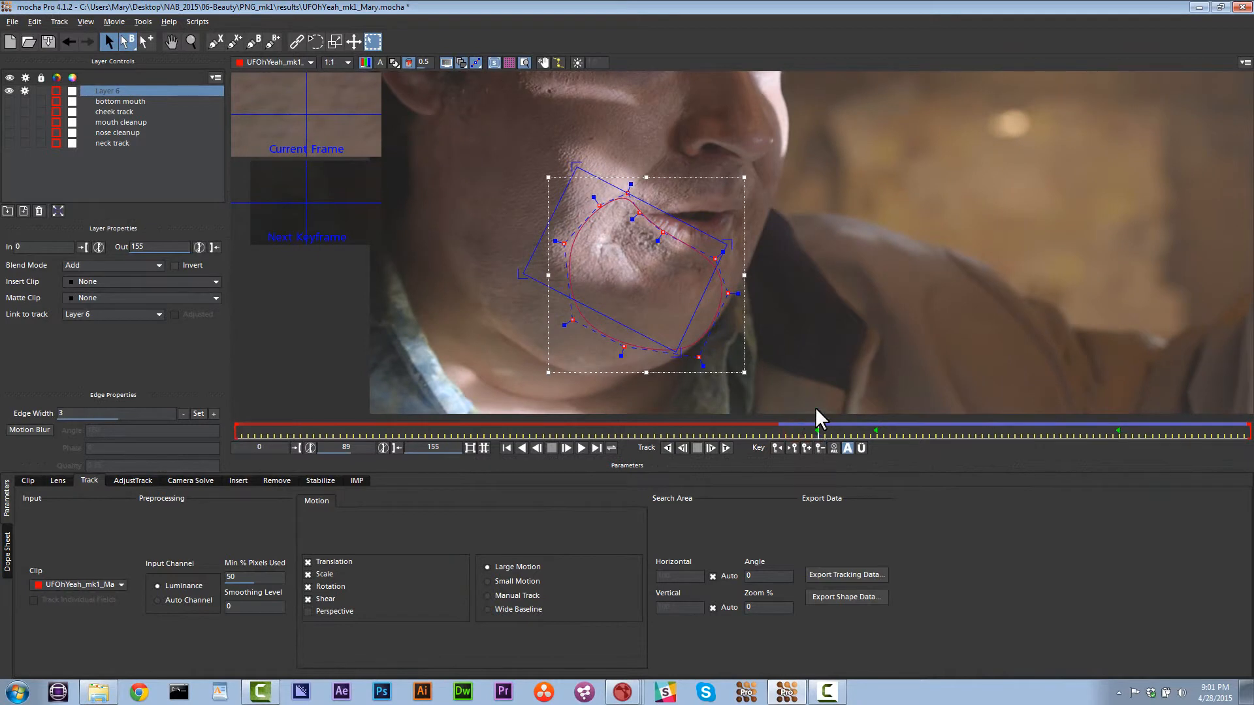
pyautogui.moveTo(675, 175); pyautogui.dragTo(571, 160)
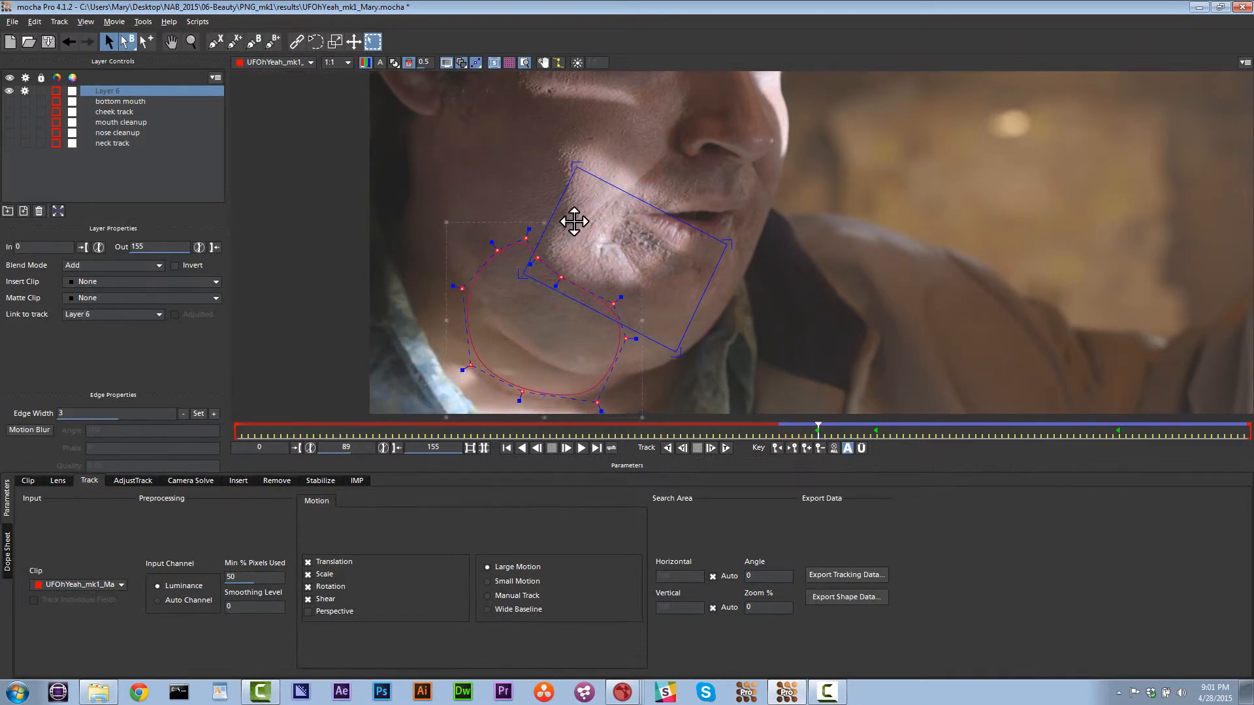
pyautogui.moveTo(655, 281); pyautogui.dragTo(656, 281)
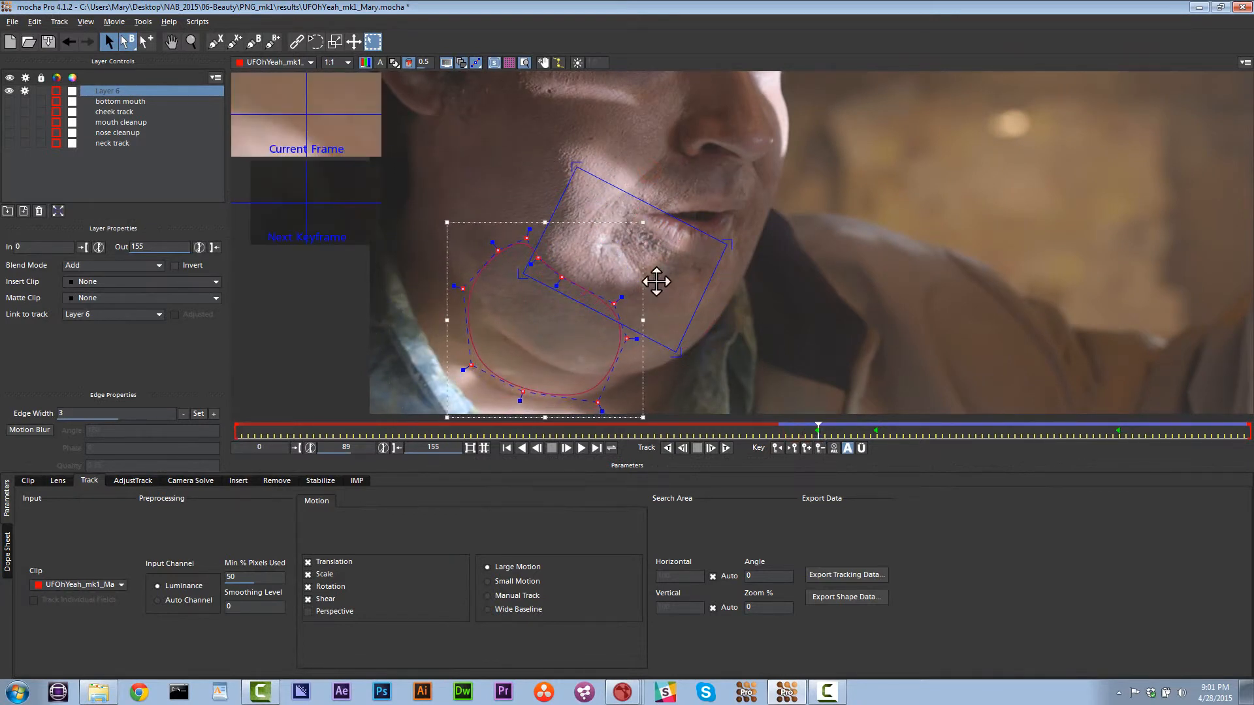
pyautogui.click(666, 448)
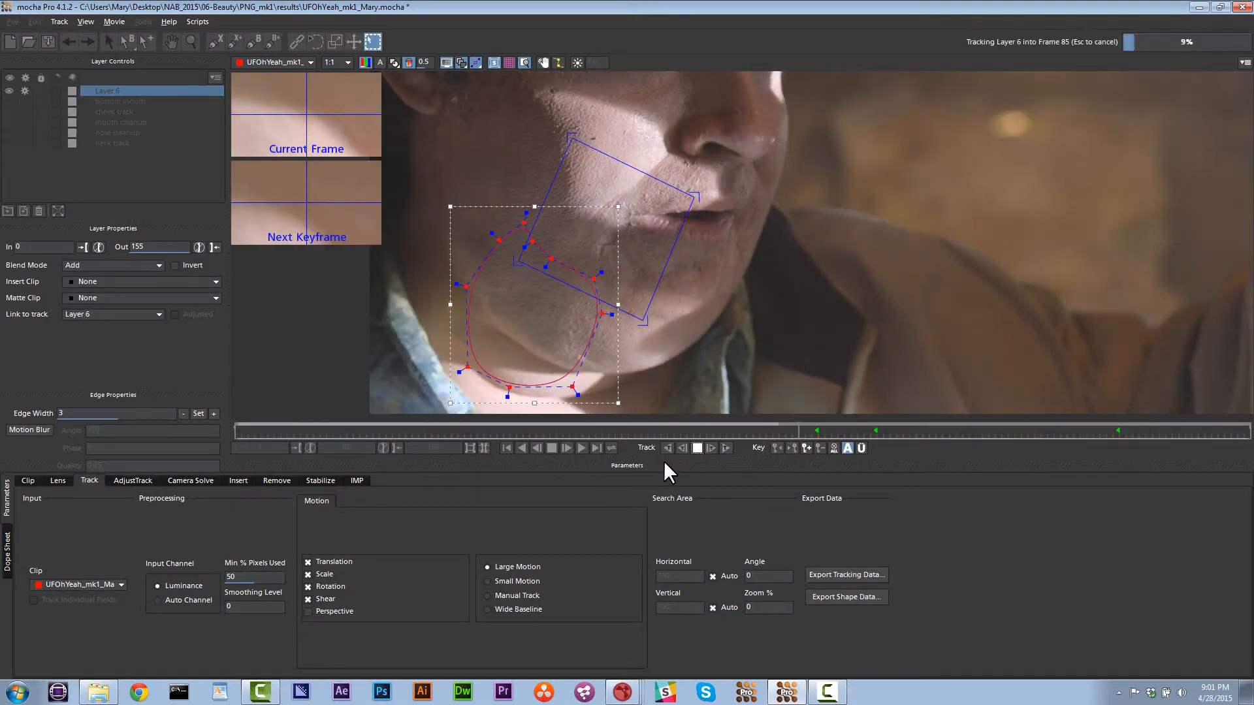
pyautogui.press('Escape')
# Limit the motion to Translation only, track backward from frame 89 for several frames, and return to frame 89 with the spline points deselected.
pyautogui.moveTo(809, 429); pyautogui.dragTo(818, 429)
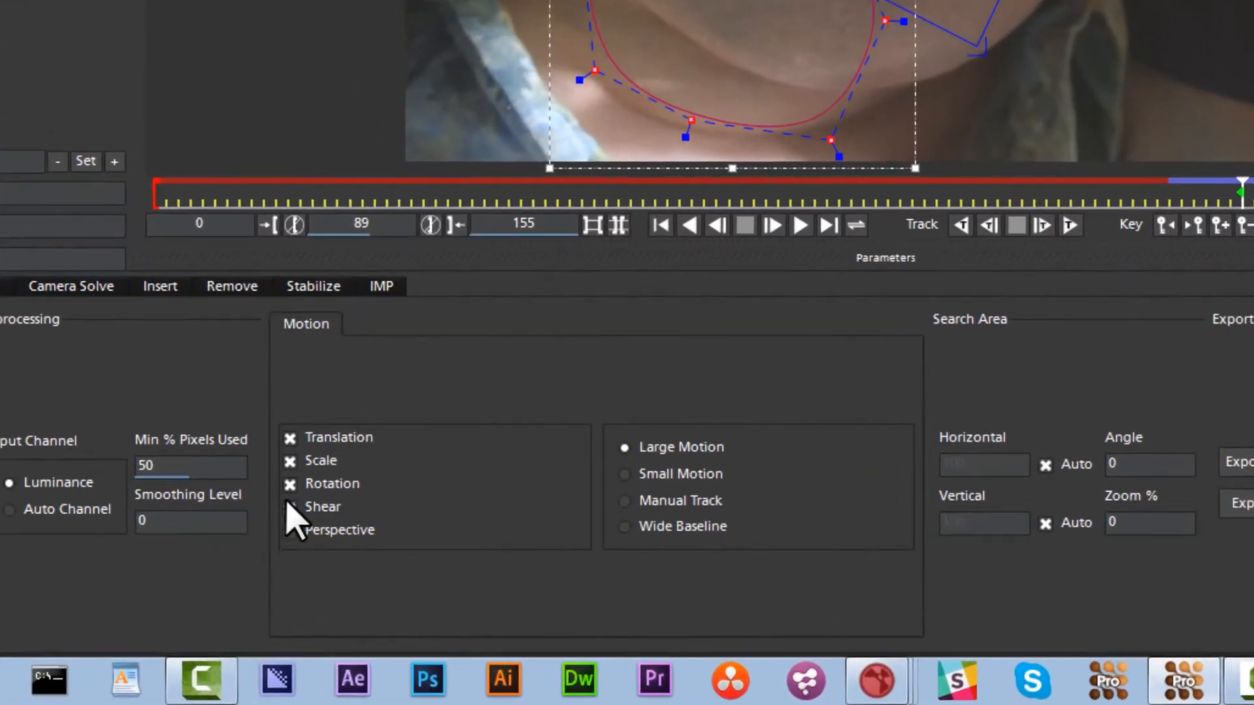
pyautogui.click(308, 599)
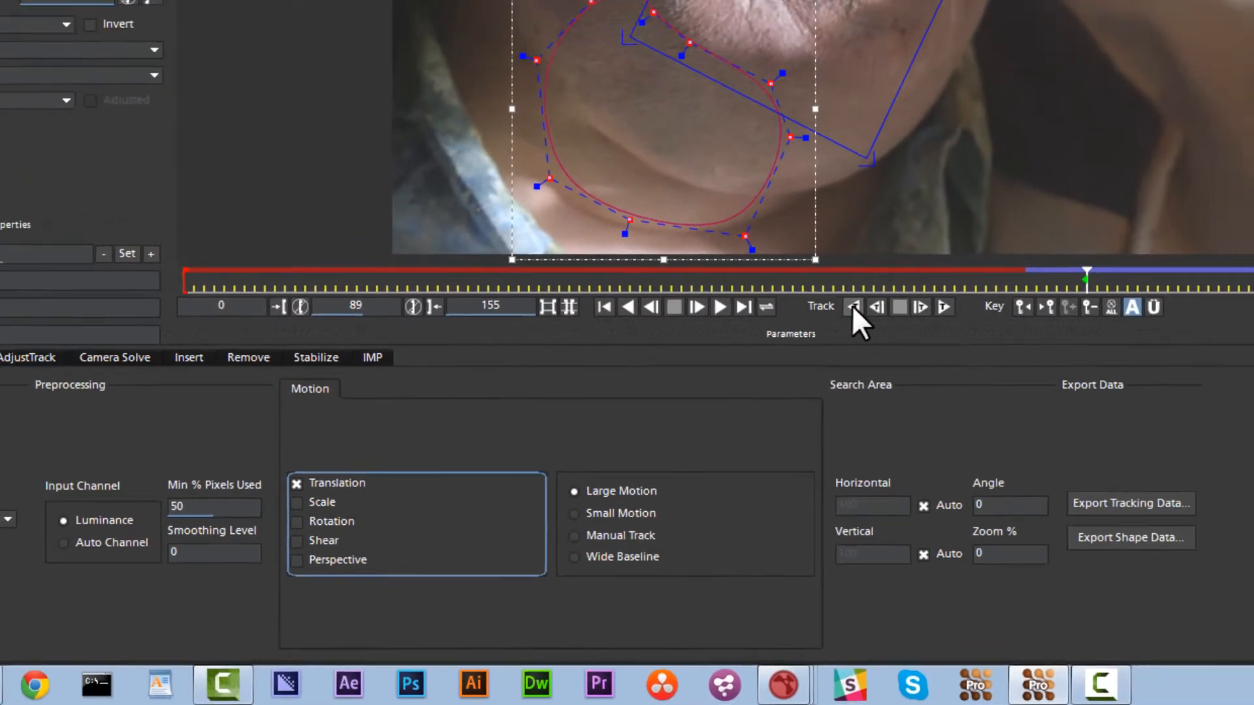
pyautogui.click(965, 225)
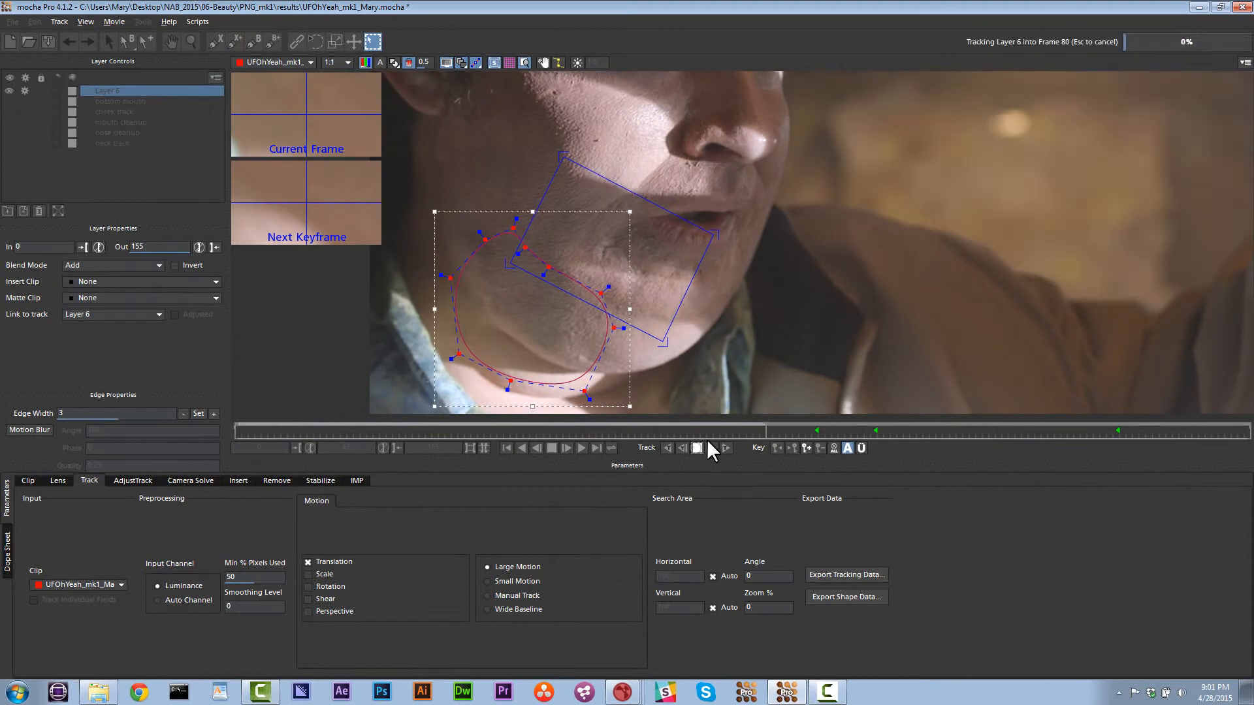
pyautogui.moveTo(776, 431); pyautogui.dragTo(818, 427)
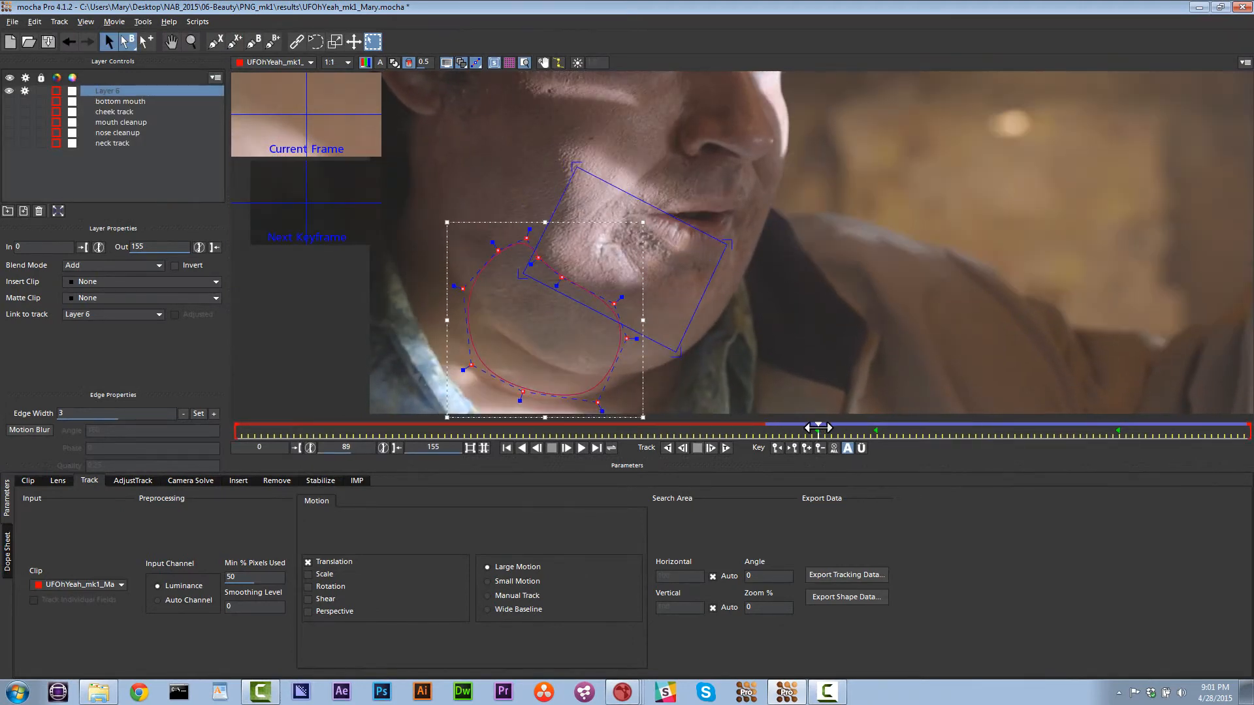
pyautogui.click(514, 208)
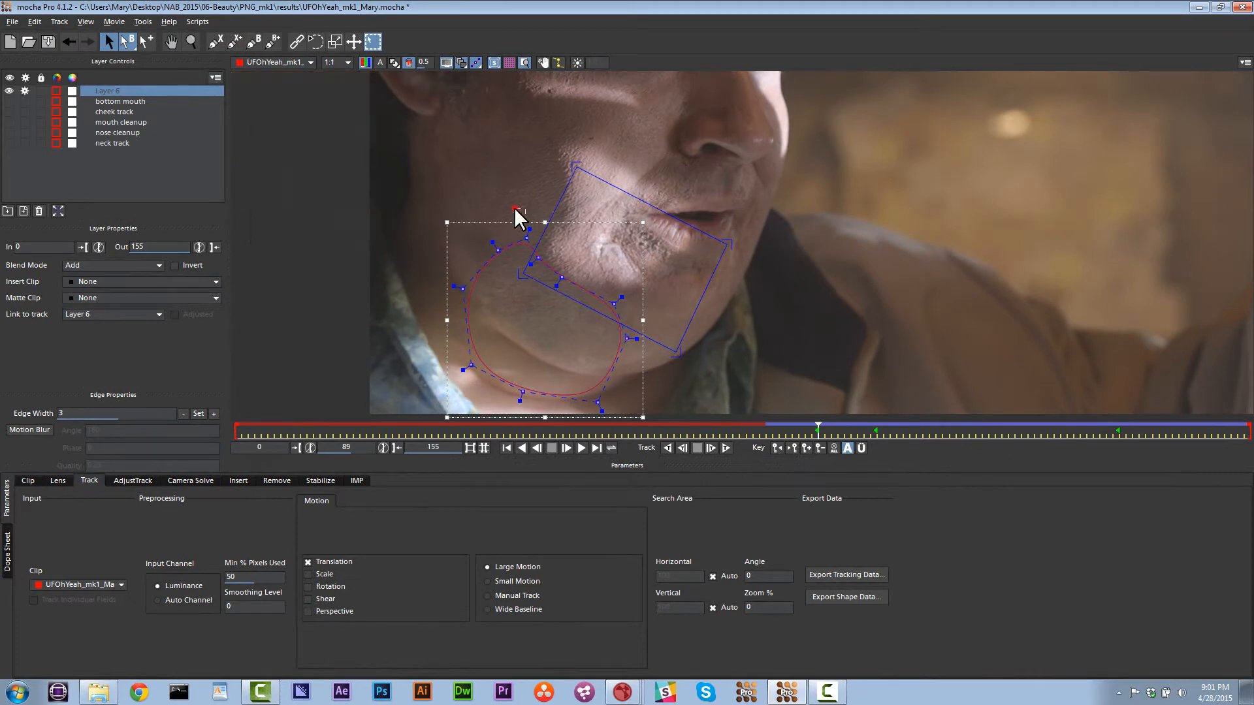
# Track backward from frame 89 to frame 68 and move the whole spline from the cheek back over the chin and mouth corner.
pyautogui.click(682, 448)
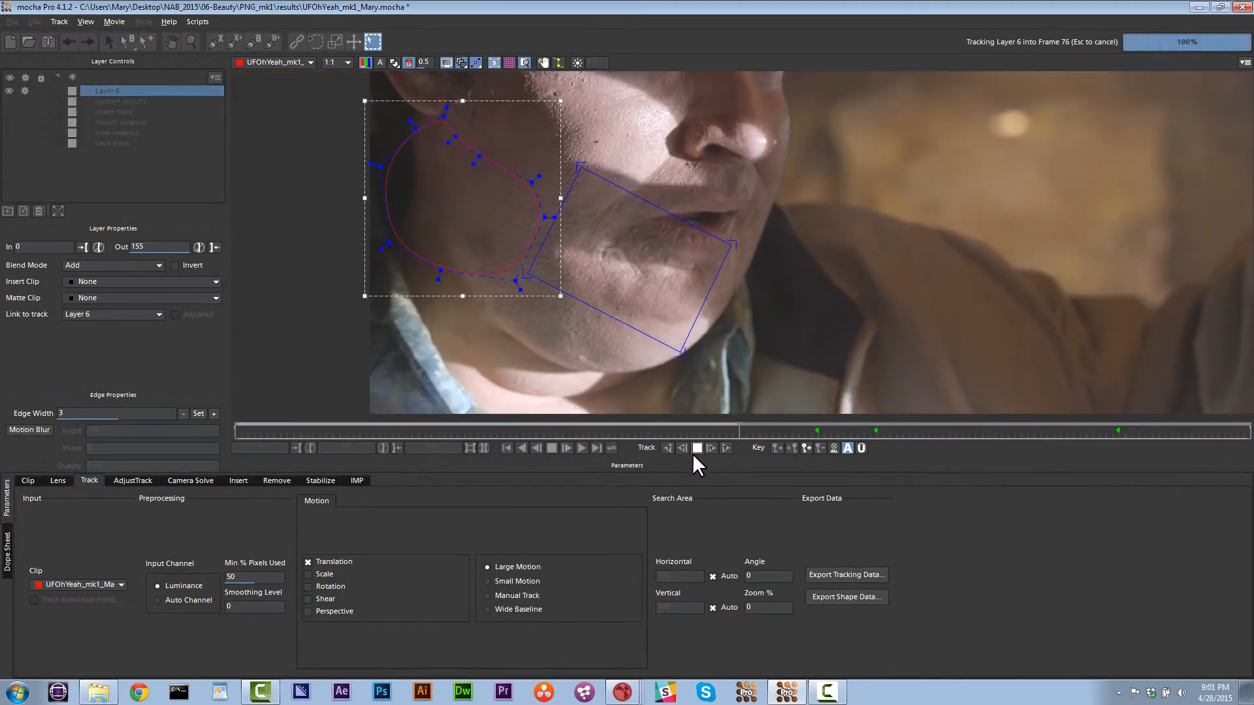
pyautogui.click(697, 448)
pyautogui.moveTo(498, 100); pyautogui.dragTo(665, 169)
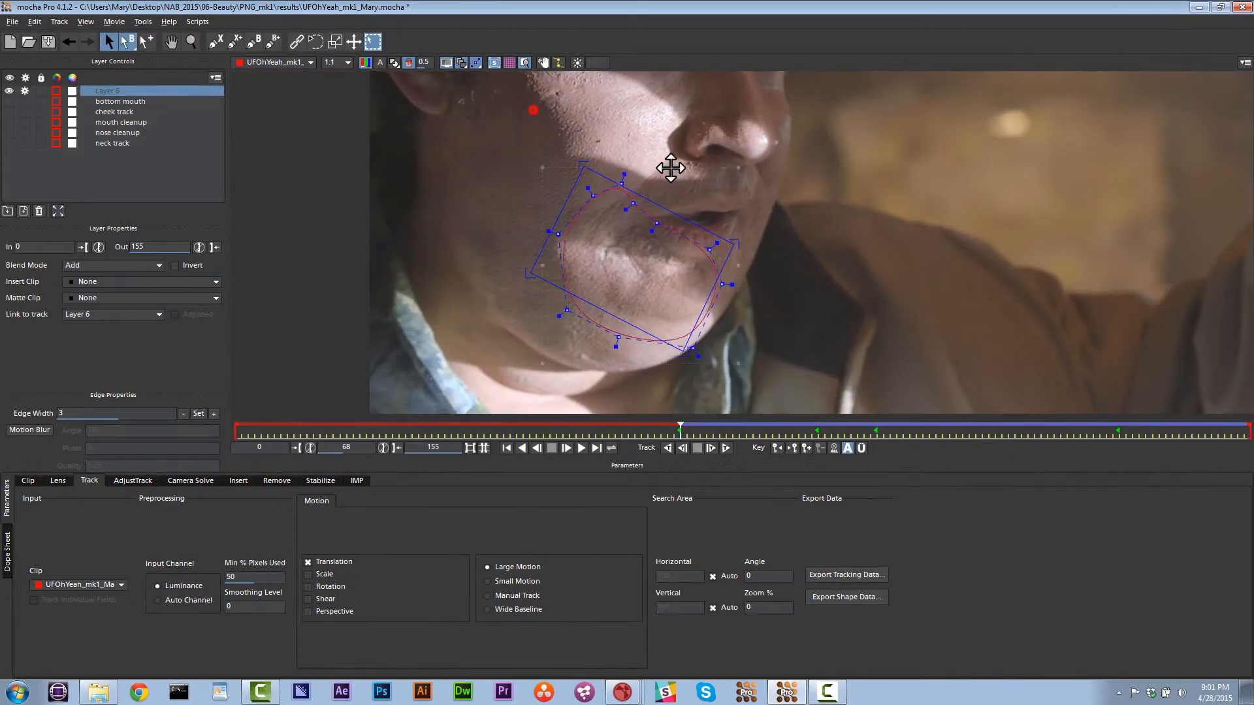
# Track backward from frame 68 to frame 25, and move the whole spline off the mouth area onto the shadowed cheek.
pyautogui.click(681, 448)
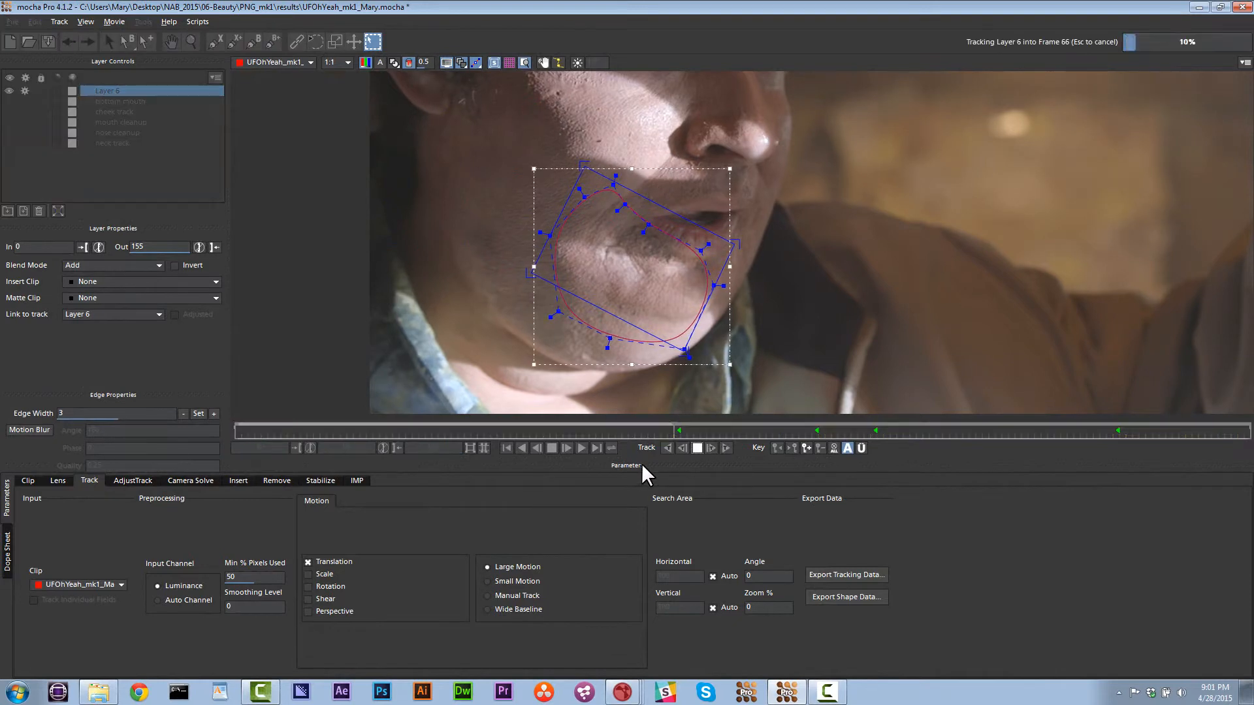
pyautogui.click(697, 448)
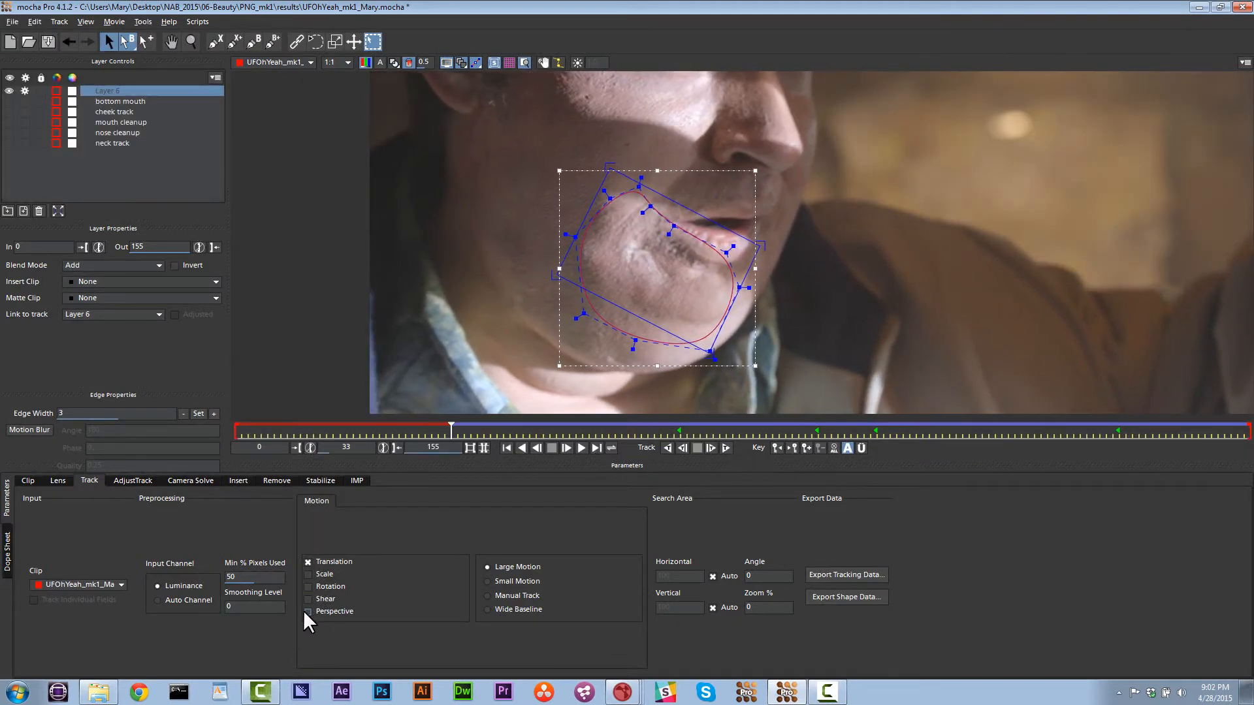
pyautogui.click(666, 448)
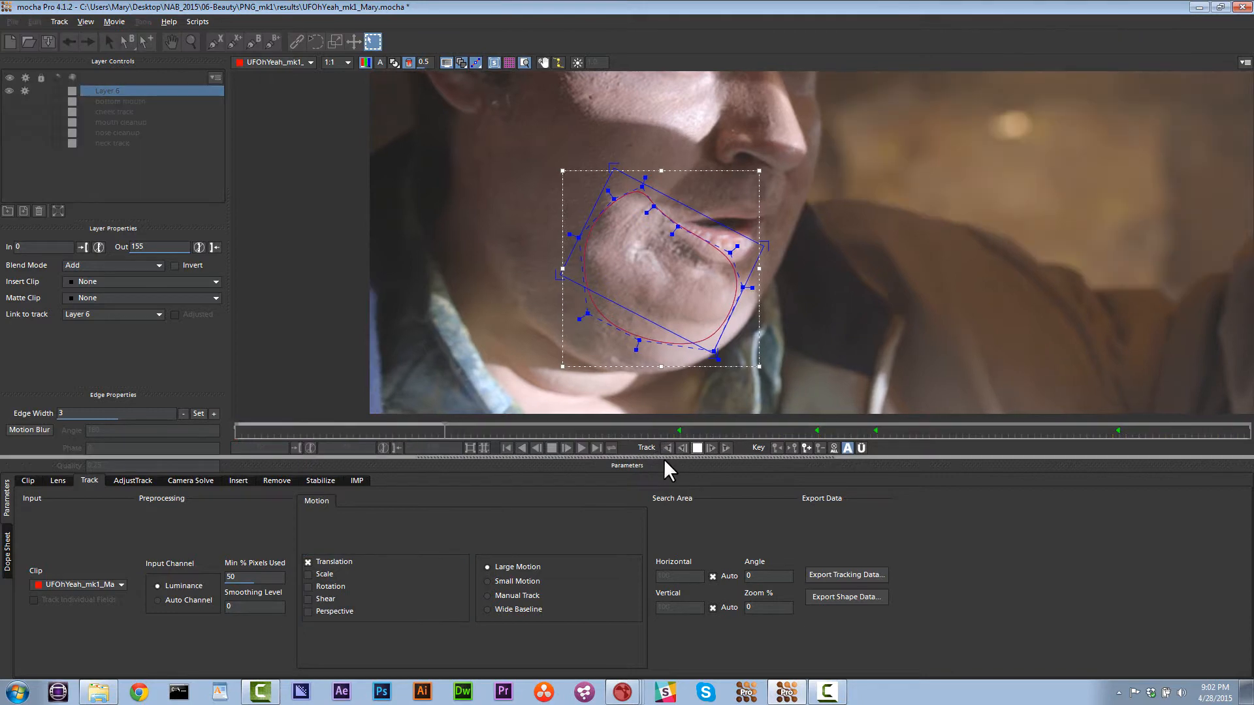
pyautogui.click(697, 448)
pyautogui.moveTo(735, 182); pyautogui.dragTo(593, 131)
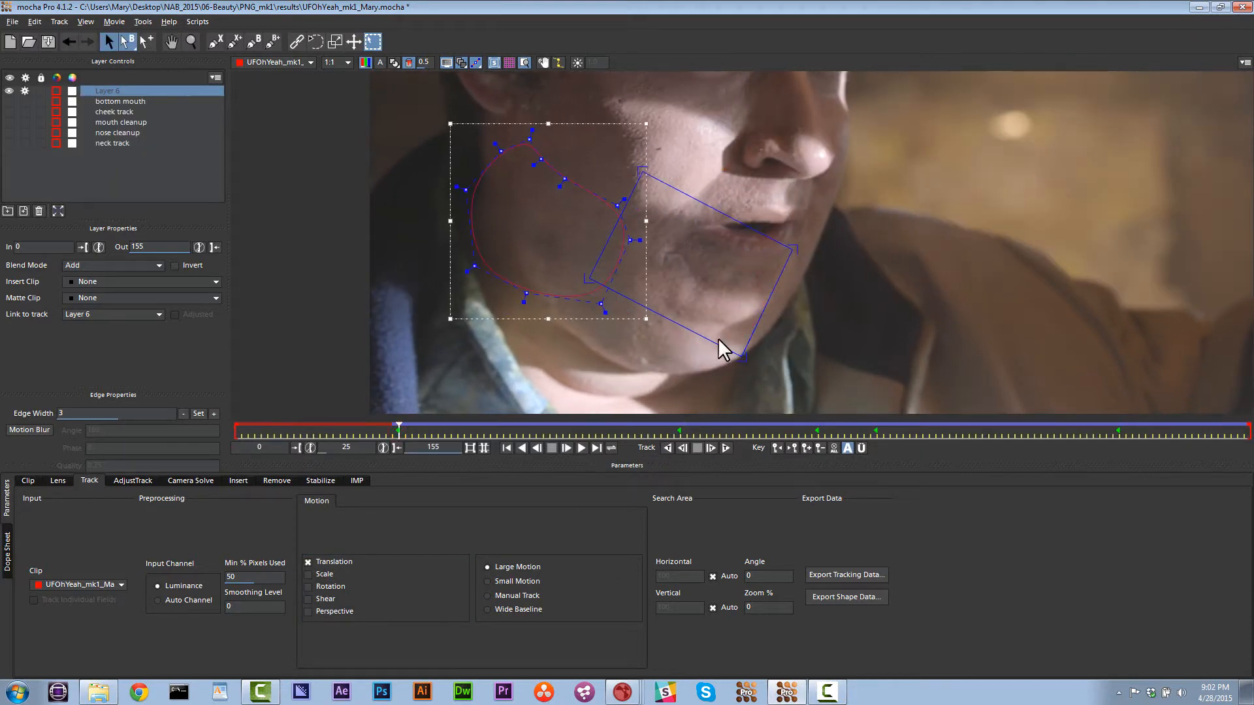
# Track backward from frame 25 to frame 15 and return the whole spline to the skin around the mouth corner and chin.
pyautogui.click(667, 448)
pyautogui.click(696, 448)
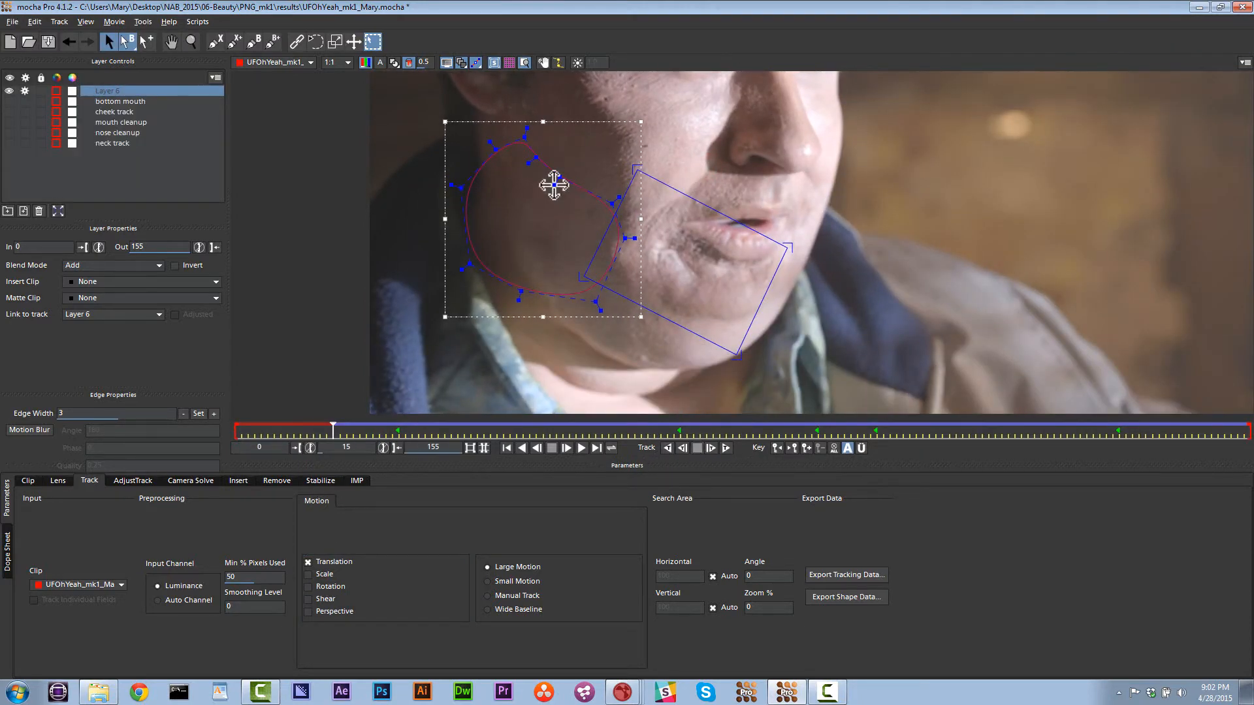
pyautogui.moveTo(673, 171); pyautogui.dragTo(727, 181)
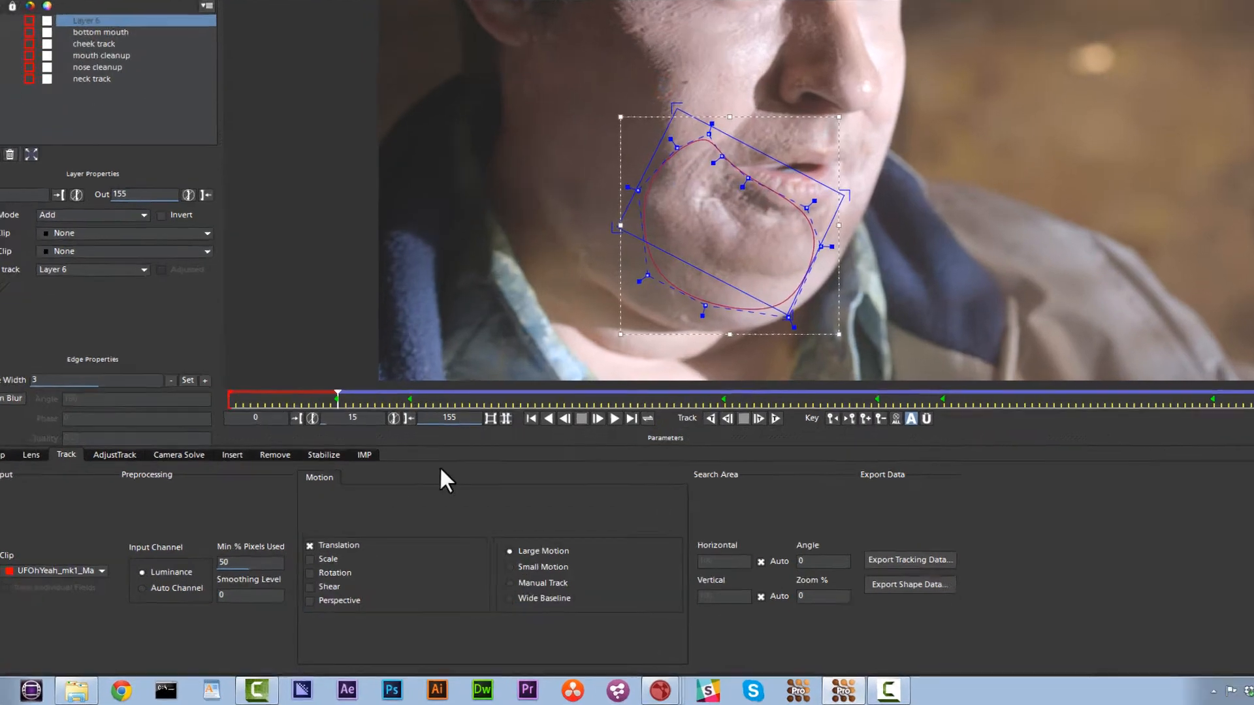
# Enable Scale, Rotation, Shear and Perspective motion, track backward from frame 15 to the clip's start, and scrub through the result.
pyautogui.click(313, 612)
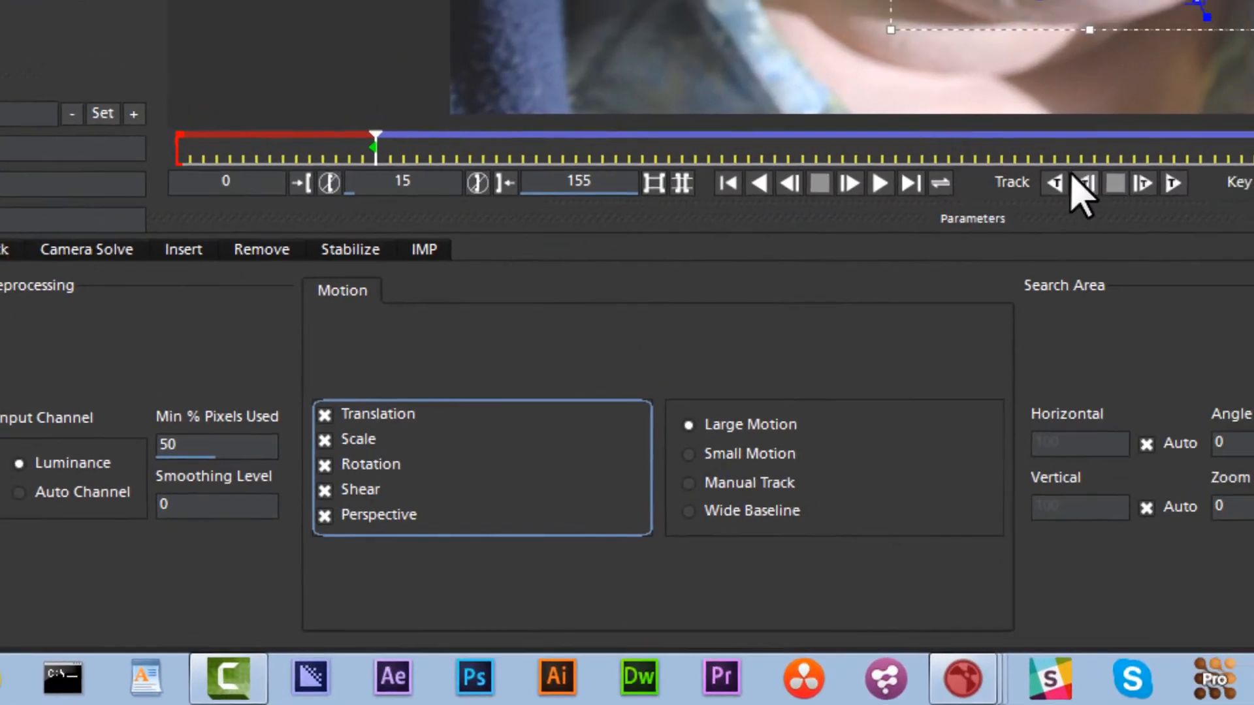
pyautogui.click(1097, 154)
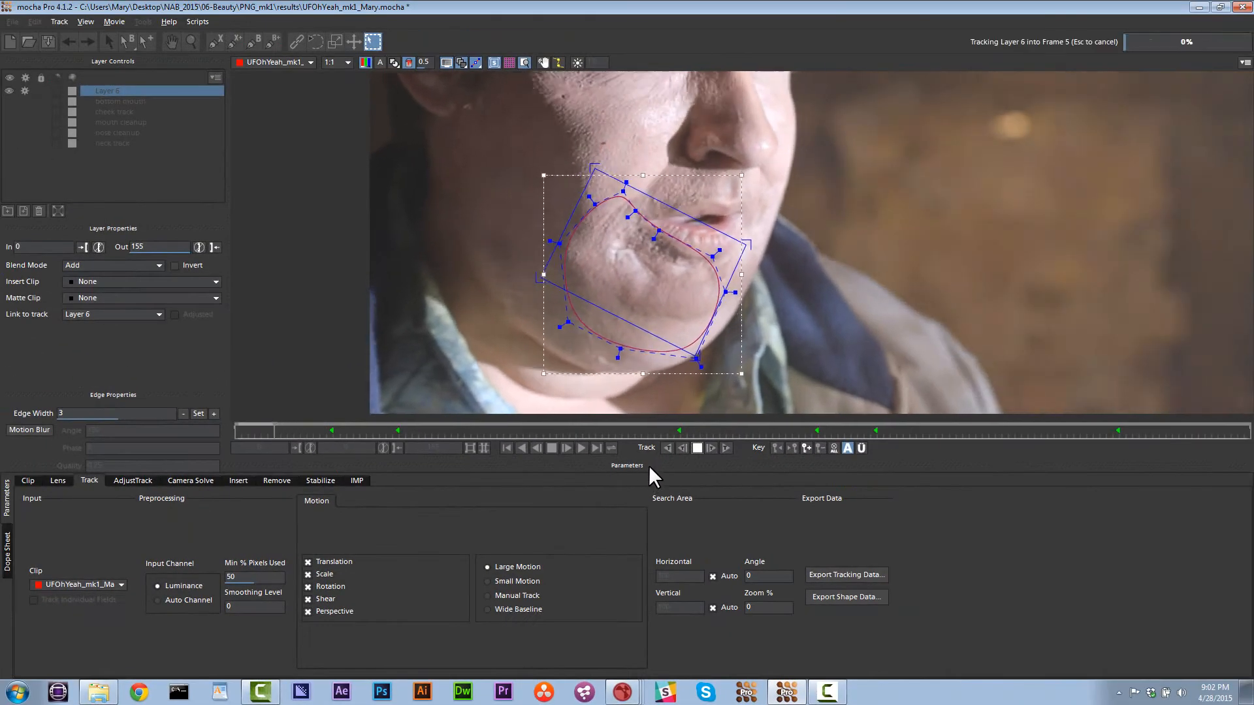
pyautogui.moveTo(293, 432); pyautogui.dragTo(785, 413)
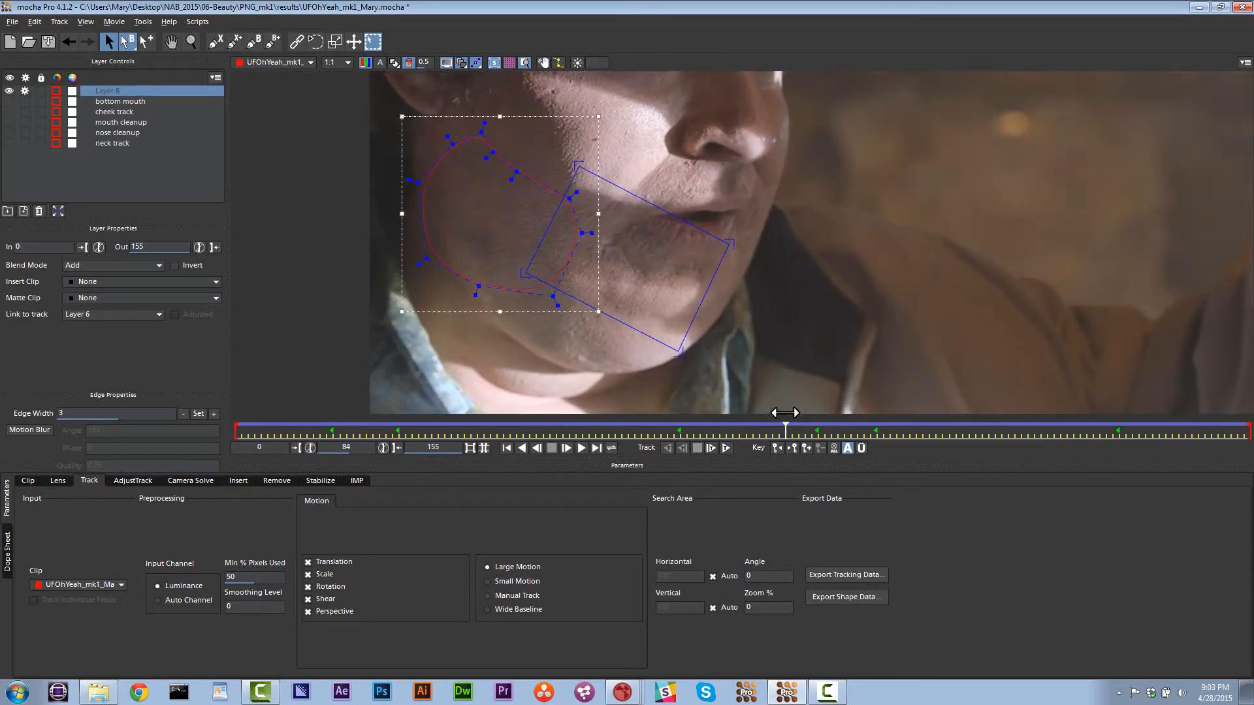
# Rename the tracked layer "new chin track" and group the layers from bottom mouth through neck track under the name "old".
pyautogui.write('new chin track')
pyautogui.click(34, 107)
pyautogui.click(111, 101)
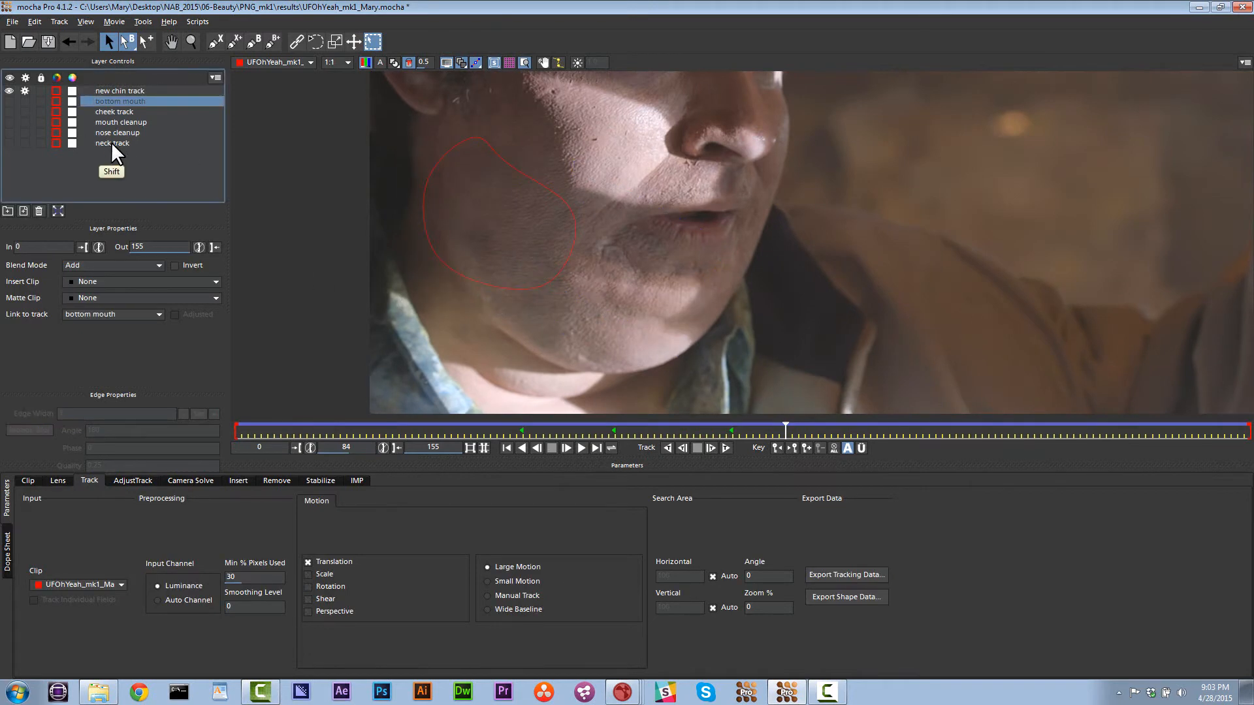
pyautogui.keyDown('shift'); pyautogui.click(111, 143); pyautogui.keyUp('shift')
pyautogui.click(9, 210)
pyautogui.doubleClick(124, 102)
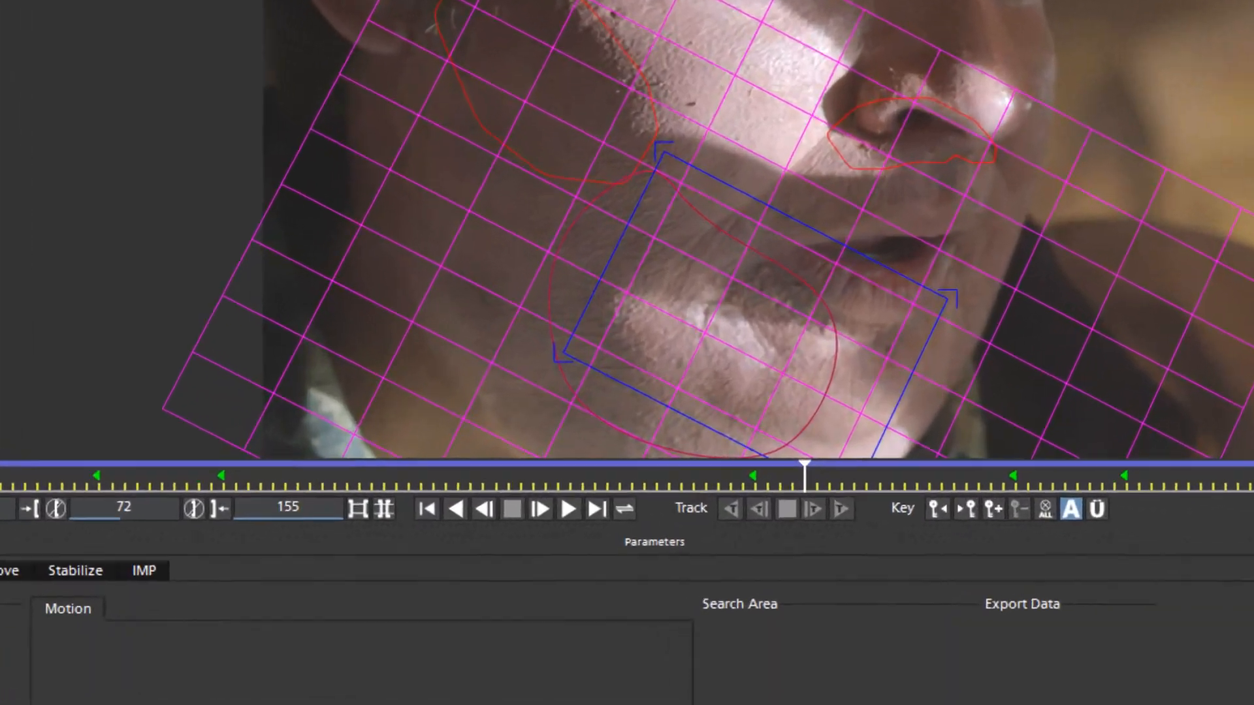
# Copy the new chin track's tracking data to the clipboard in Nuke Corner Pin (*.nk) format and switch to Nuke.
pyautogui.click(846, 575)
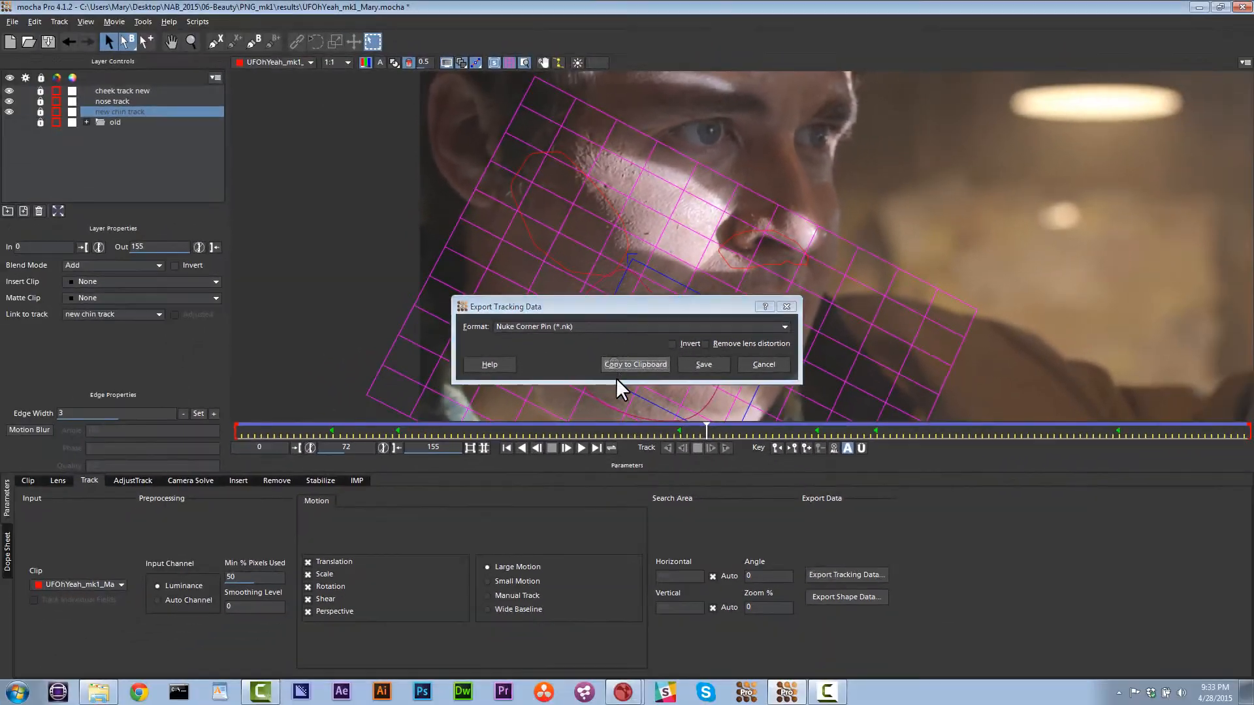
pyautogui.click(623, 351)
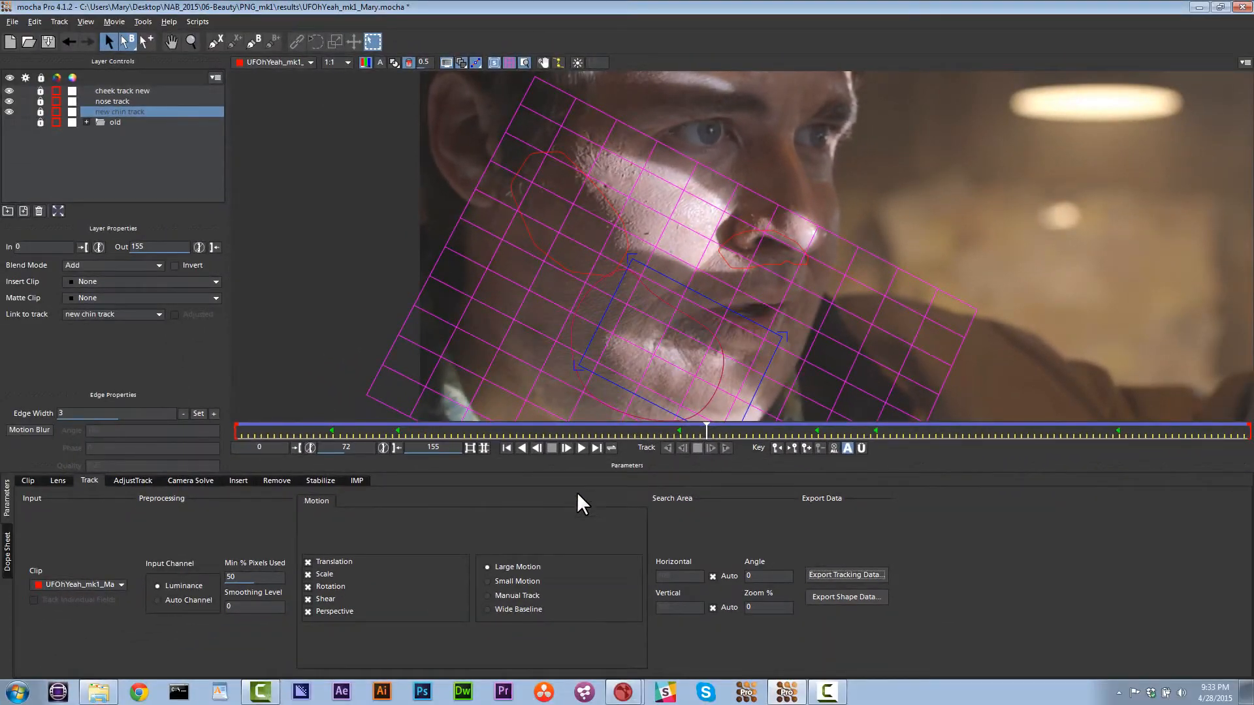
pyautogui.click(624, 693)
pyautogui.click(620, 661)
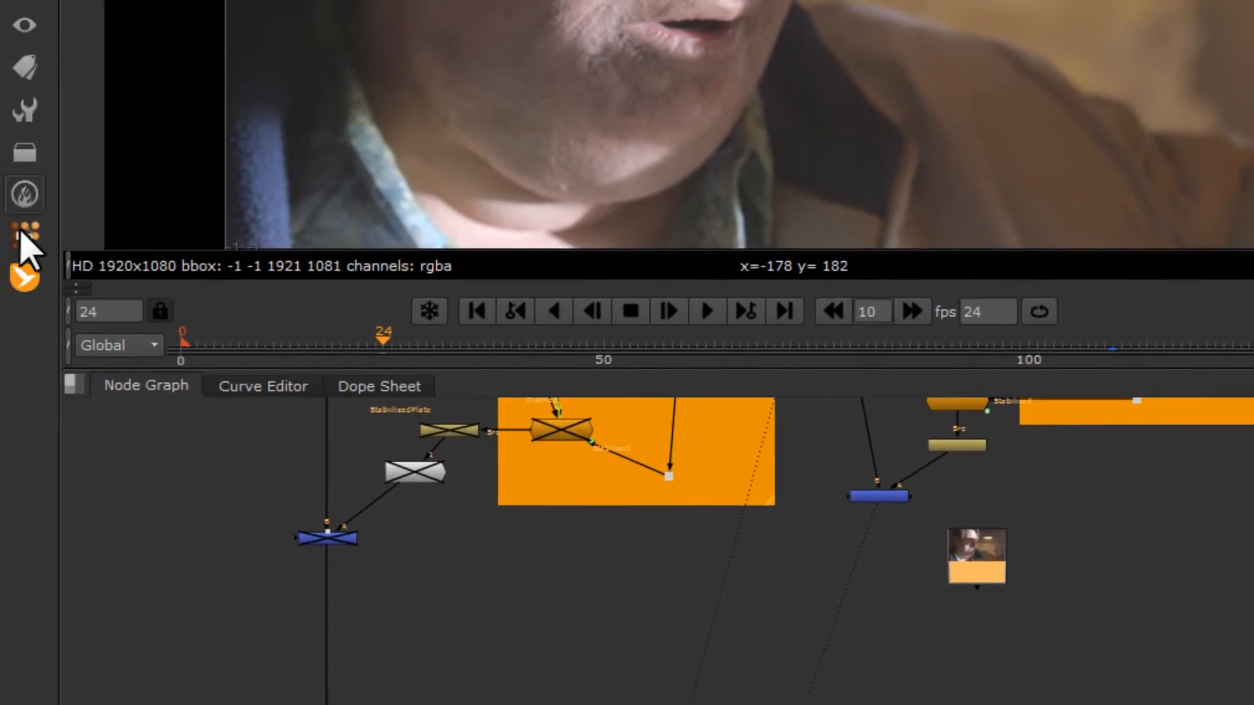
# Add a MochaImport+ Stabilized View+ setup below the undistorted plate and load the mocha data from the clipboard into its start node.
pyautogui.click(25, 277)
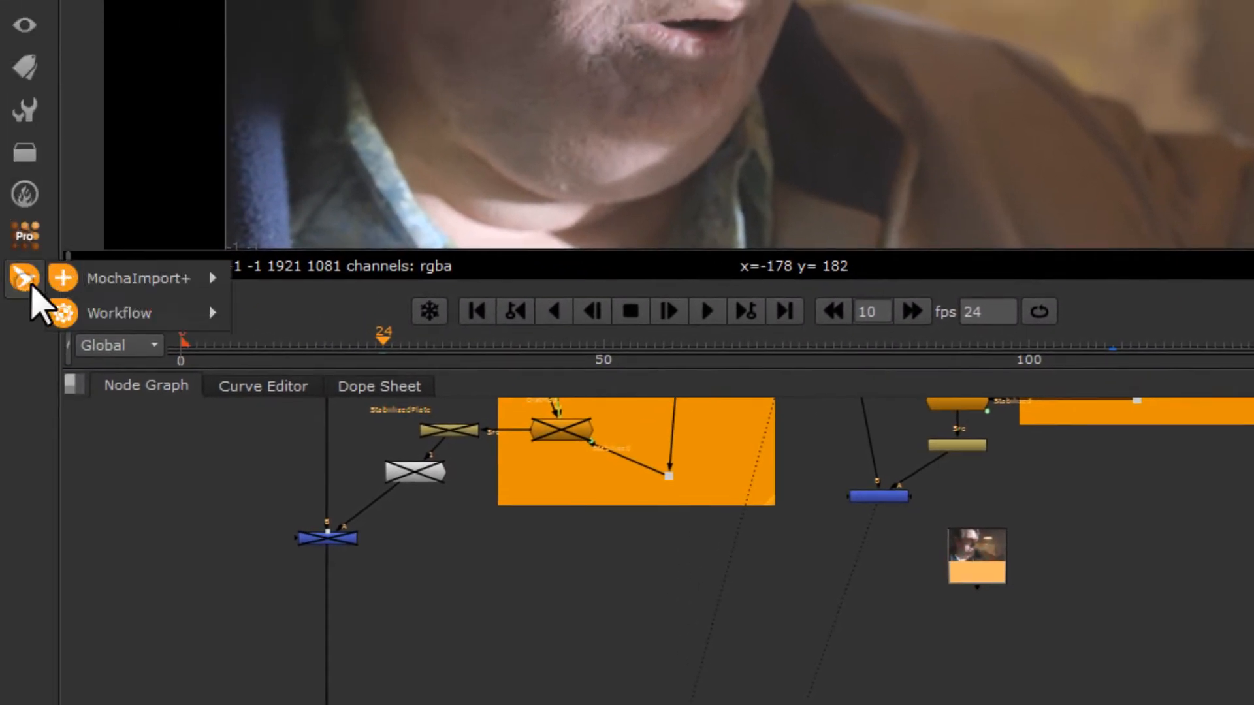
pyautogui.moveTo(118, 279)
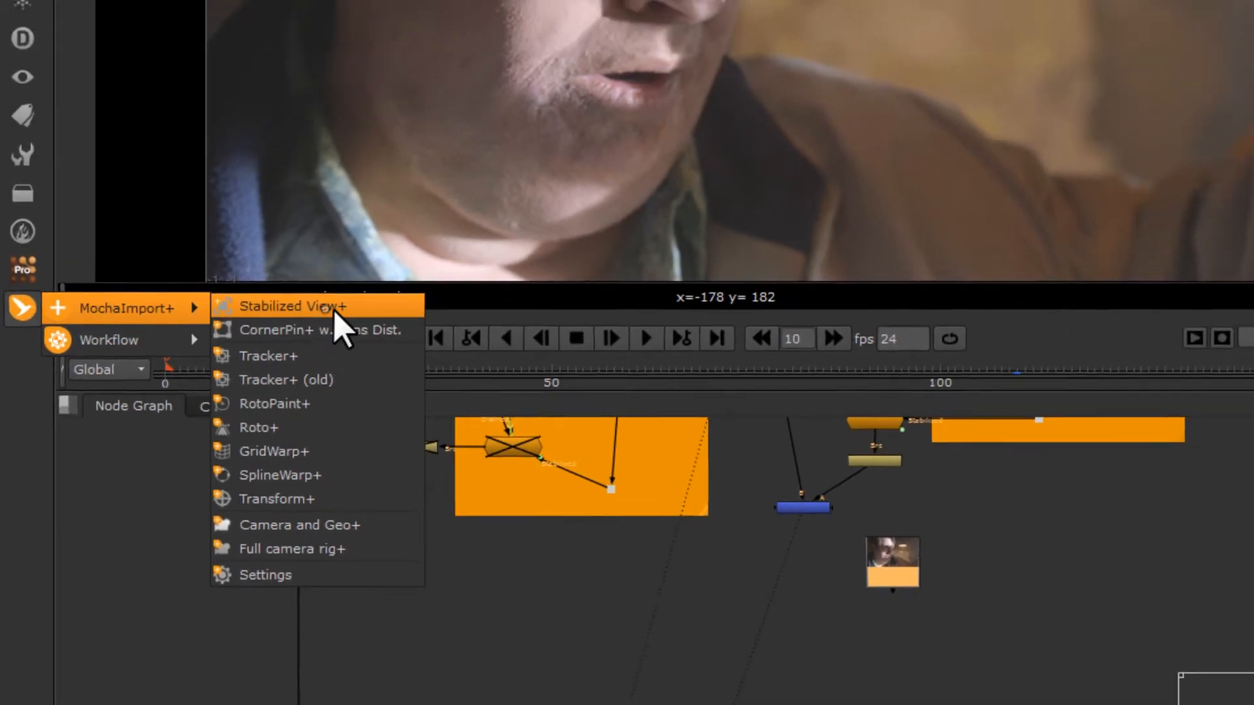
pyautogui.click(353, 282)
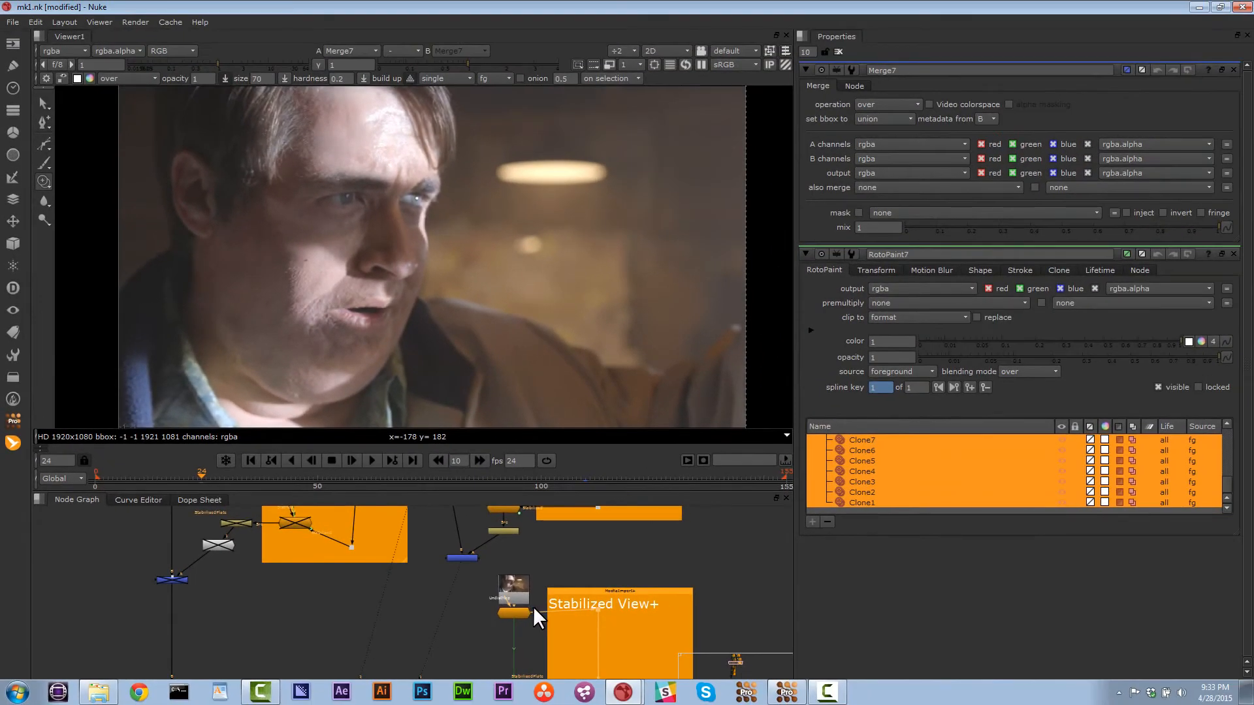
pyautogui.keyDown('alt'); pyautogui.moveTo(546, 629); pyautogui.dragTo(529, 587); pyautogui.keyUp('alt')
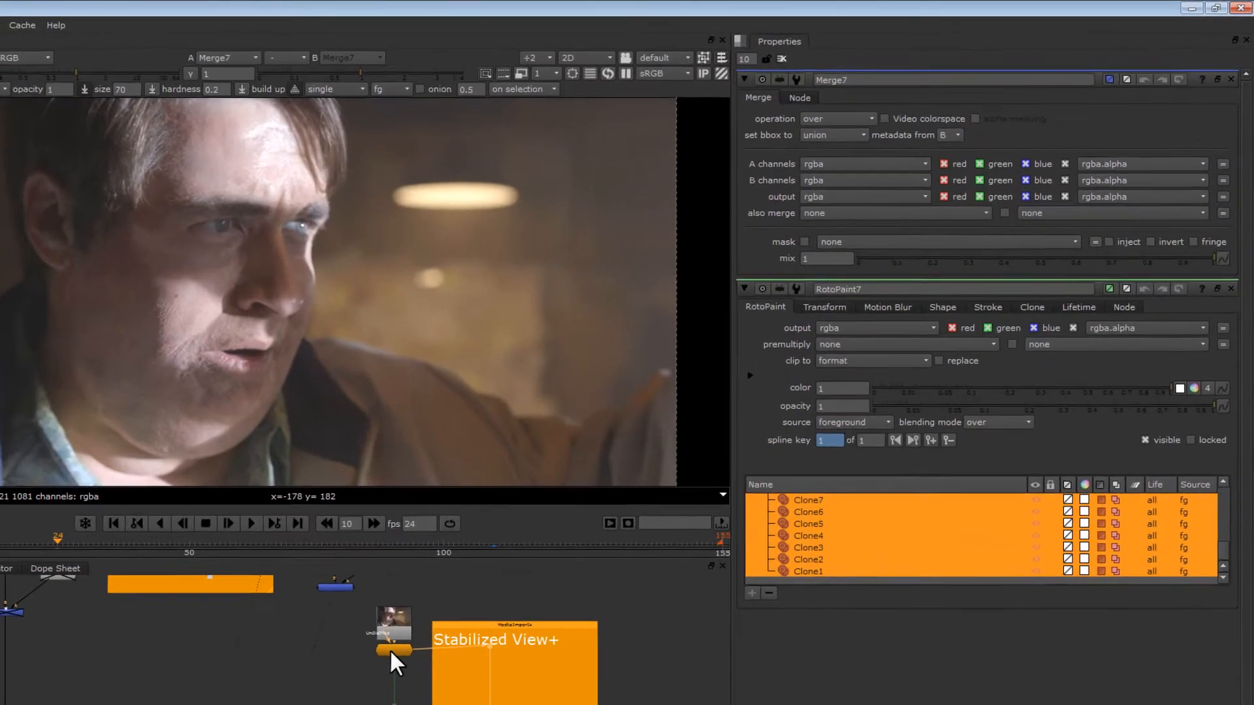
pyautogui.doubleClick(392, 650)
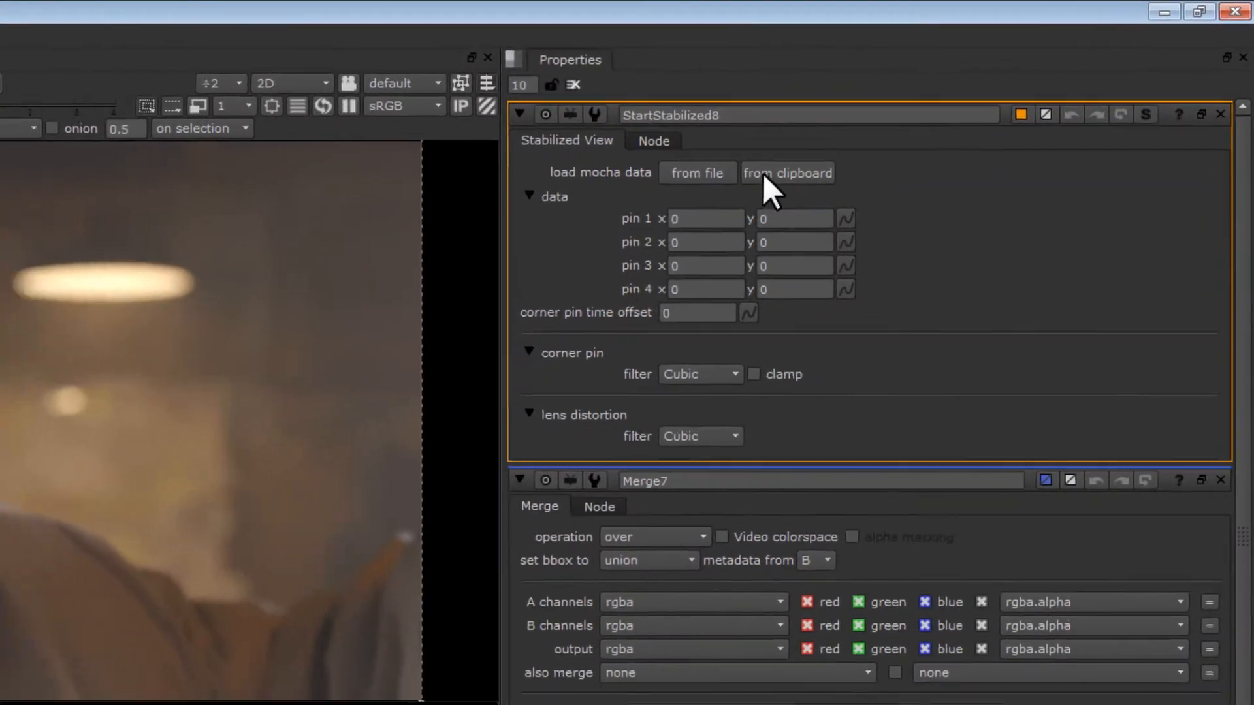
pyautogui.click(764, 174)
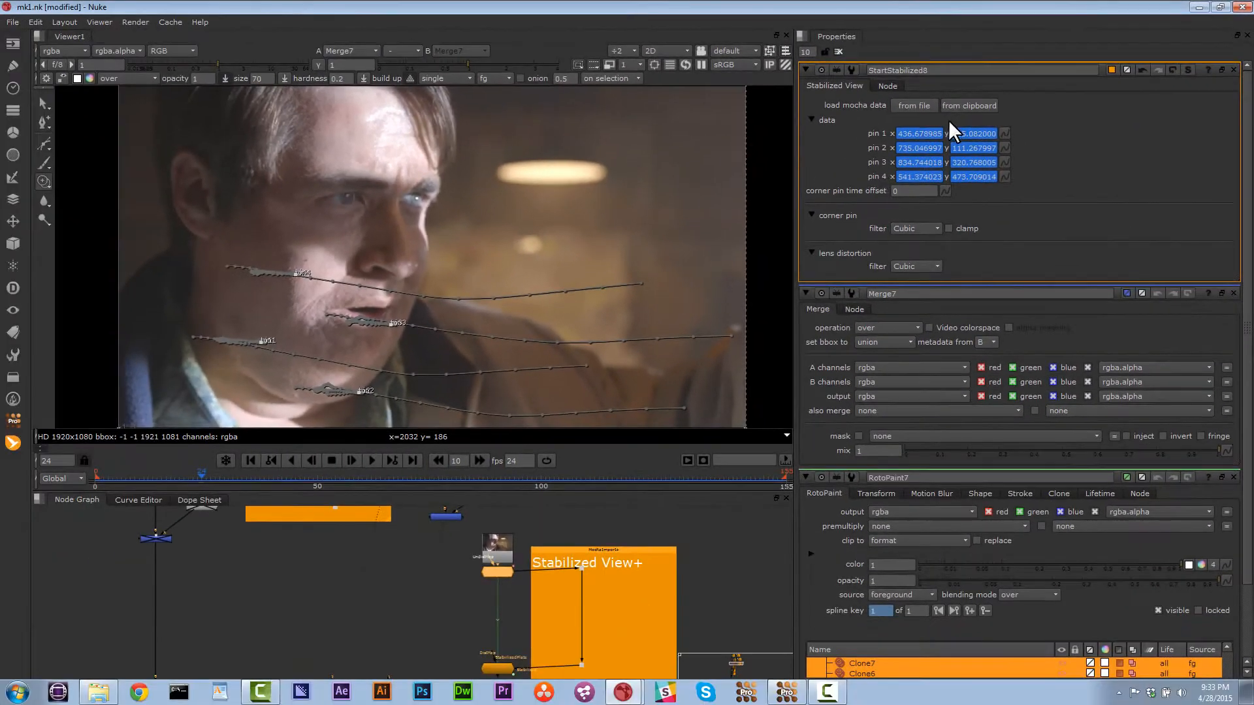
# View the stabilized plate from the upper dot in the Stabilized View+ setup and scrub through the clip to check its stability.
pyautogui.click(581, 568)
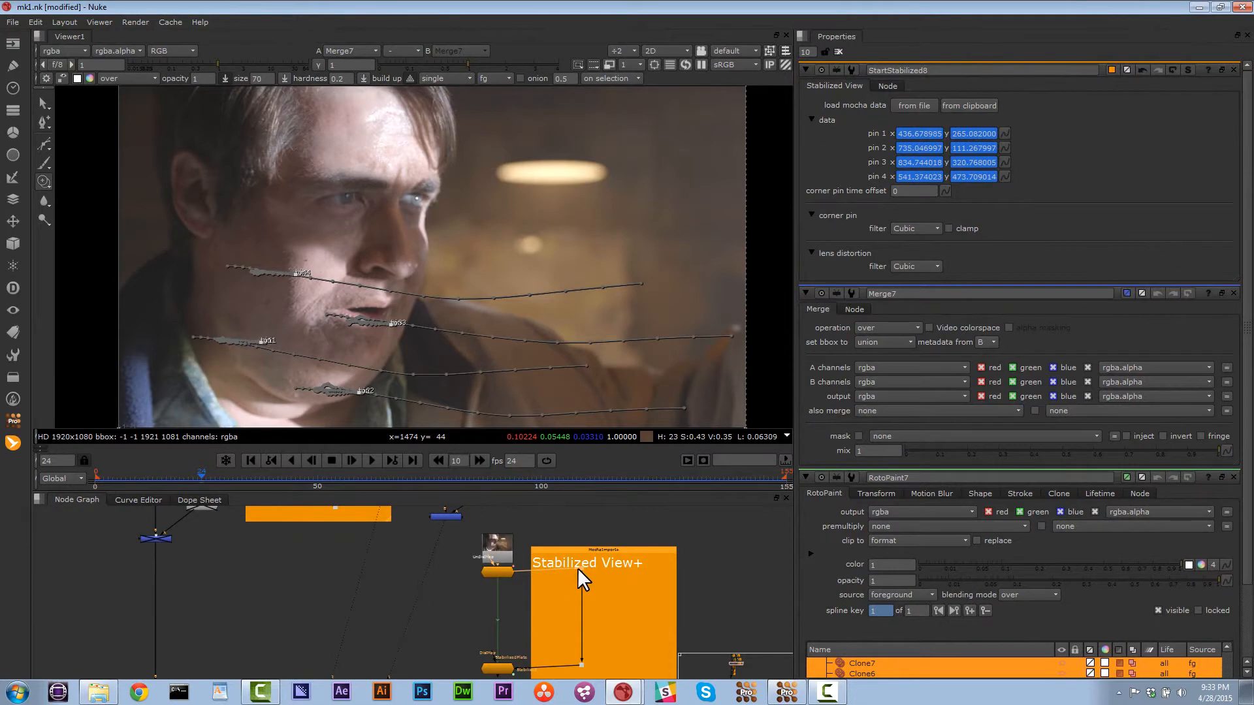
pyautogui.press('1')
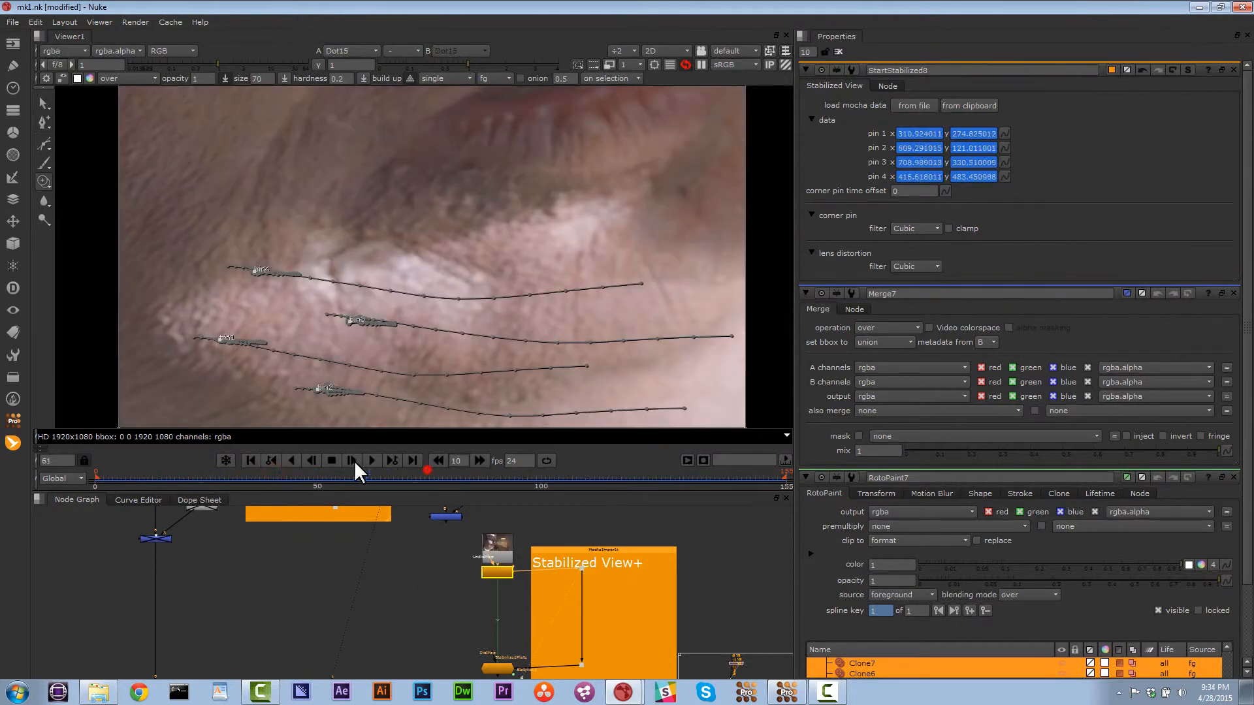
pyautogui.moveTo(242, 471); pyautogui.dragTo(224, 470)
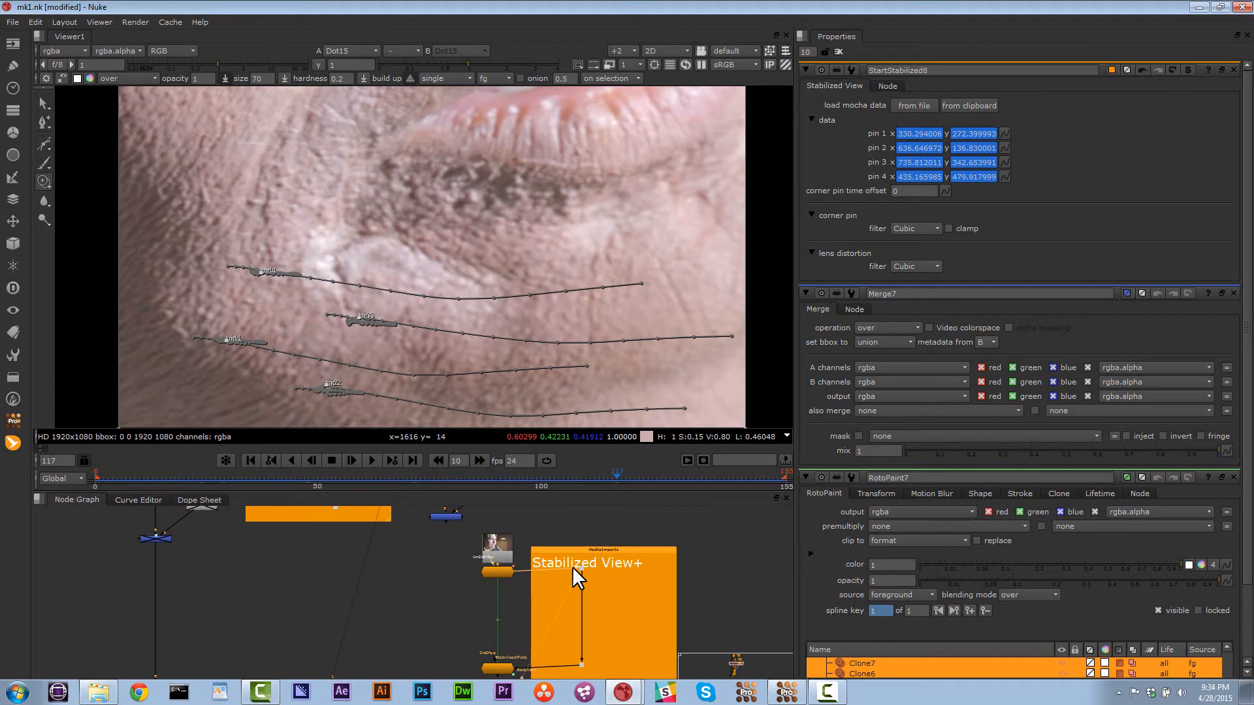
# Close the properties of the RotoPaint, Merge and StartStabilized nodes to clear the tracking paths from the viewer.
pyautogui.click(1233, 292)
pyautogui.click(1233, 293)
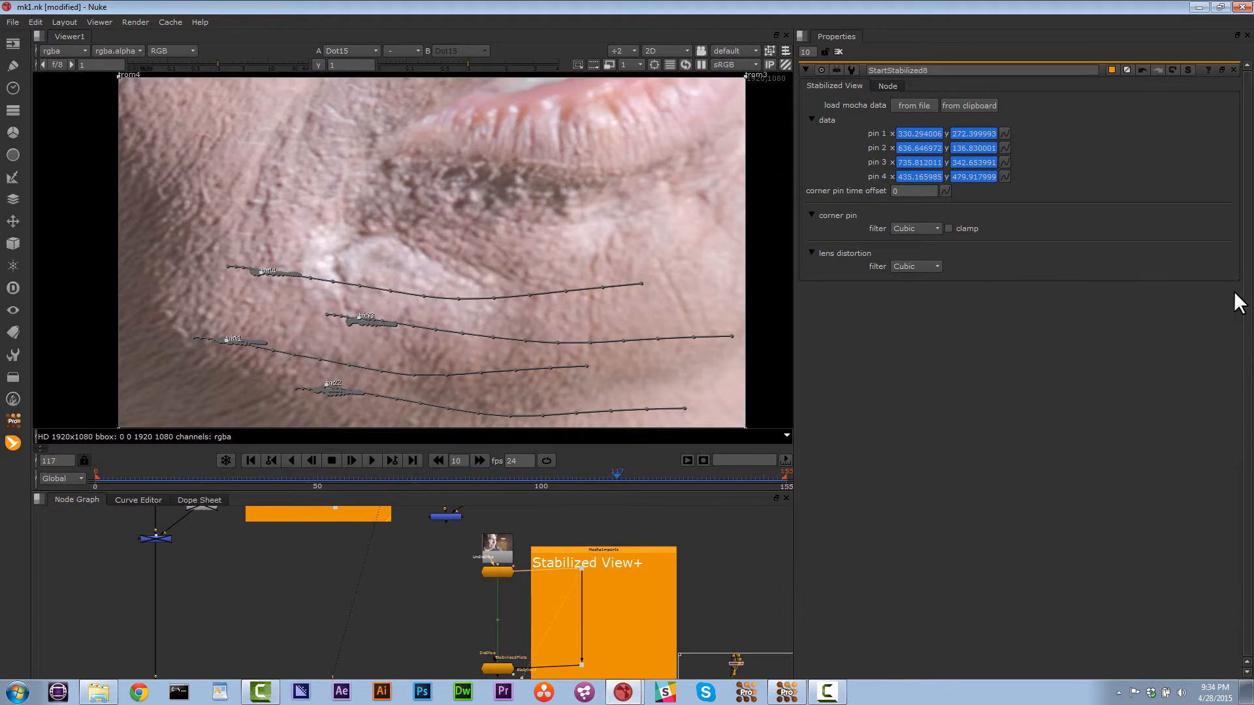
pyautogui.click(1233, 70)
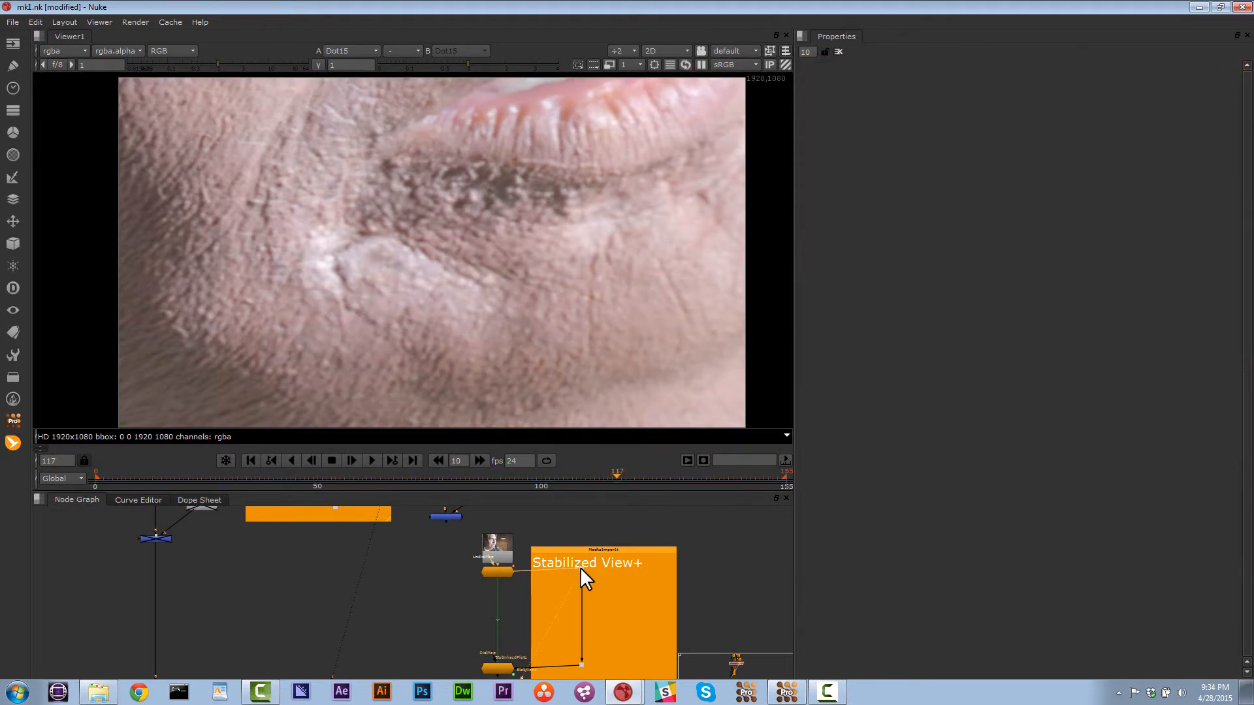
# Add a RotoPaint node after the upper dot in the Stabilized View+ setup and set its Clone brush to size 100.
pyautogui.press('Tab')
pyautogui.write('r')
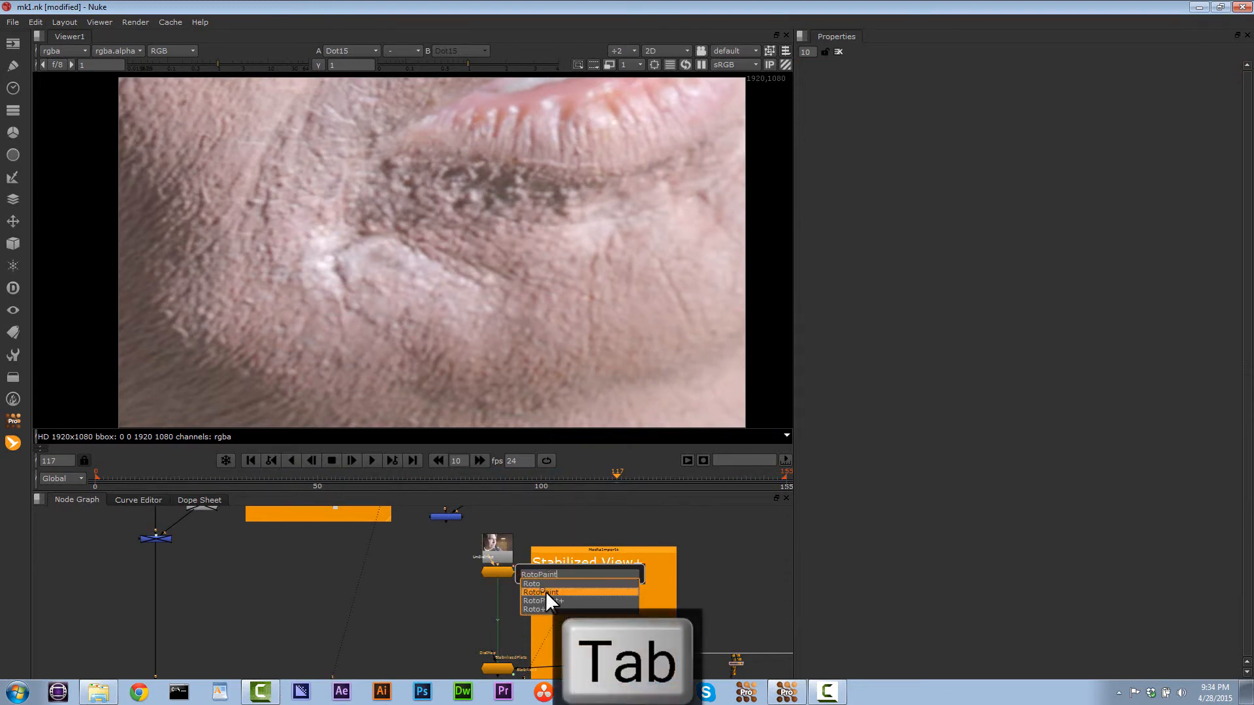
pyautogui.click(546, 592)
pyautogui.click(44, 181)
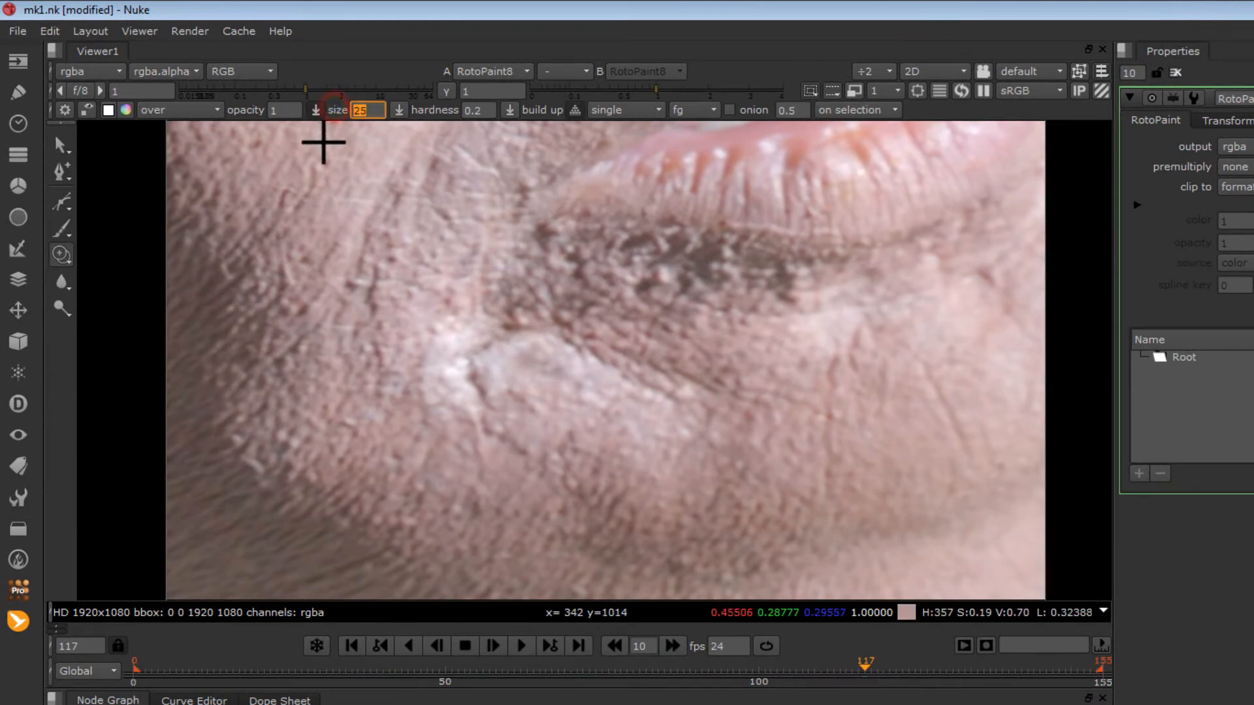
pyautogui.write('0')
pyautogui.press('Return')
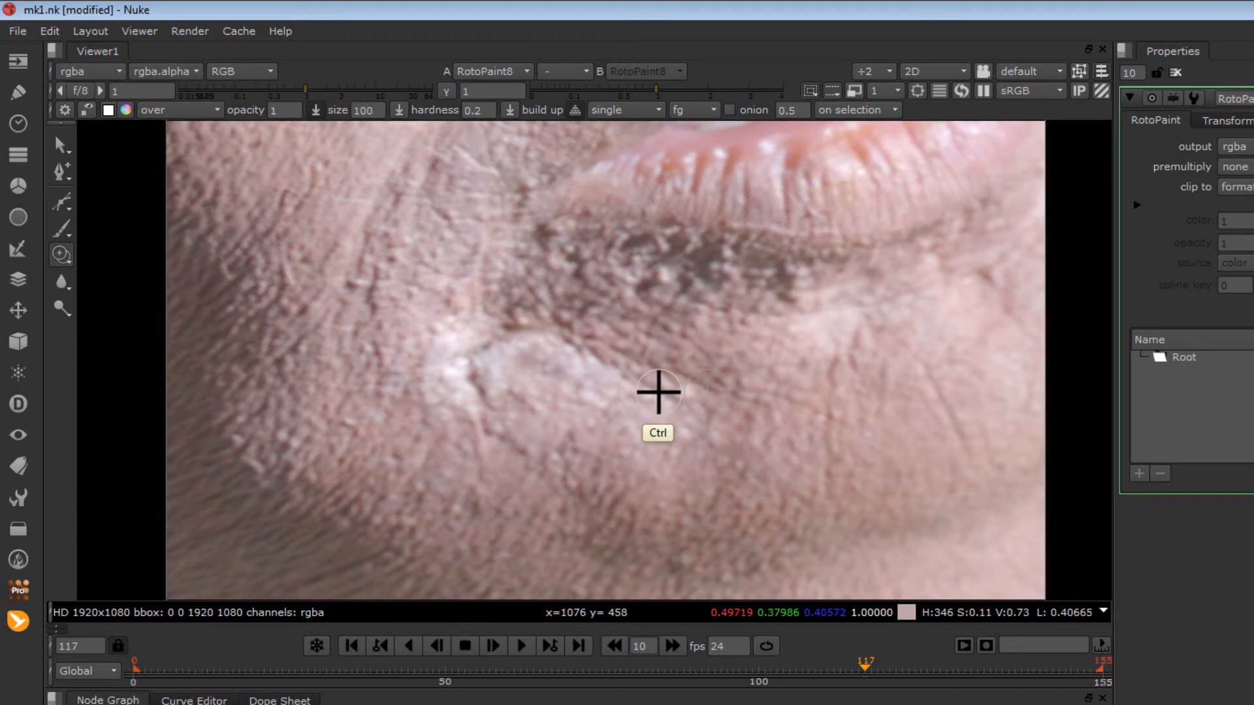
# Go to frame 87 and set the Clone brush's source offset on the evenly shadowed skin below the mouth.
pyautogui.keyDown('ctrl'); pyautogui.moveTo(639, 422); pyautogui.dragTo(632, 410); pyautogui.keyUp('ctrl')
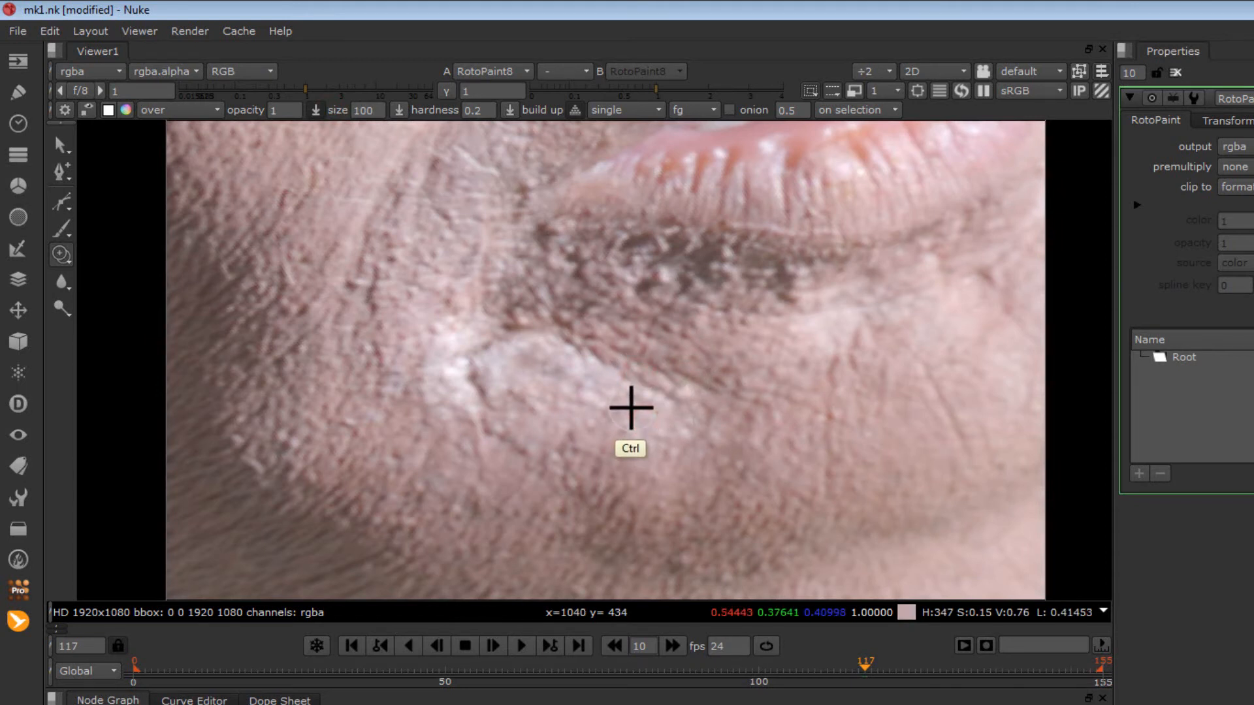
pyautogui.click(765, 666)
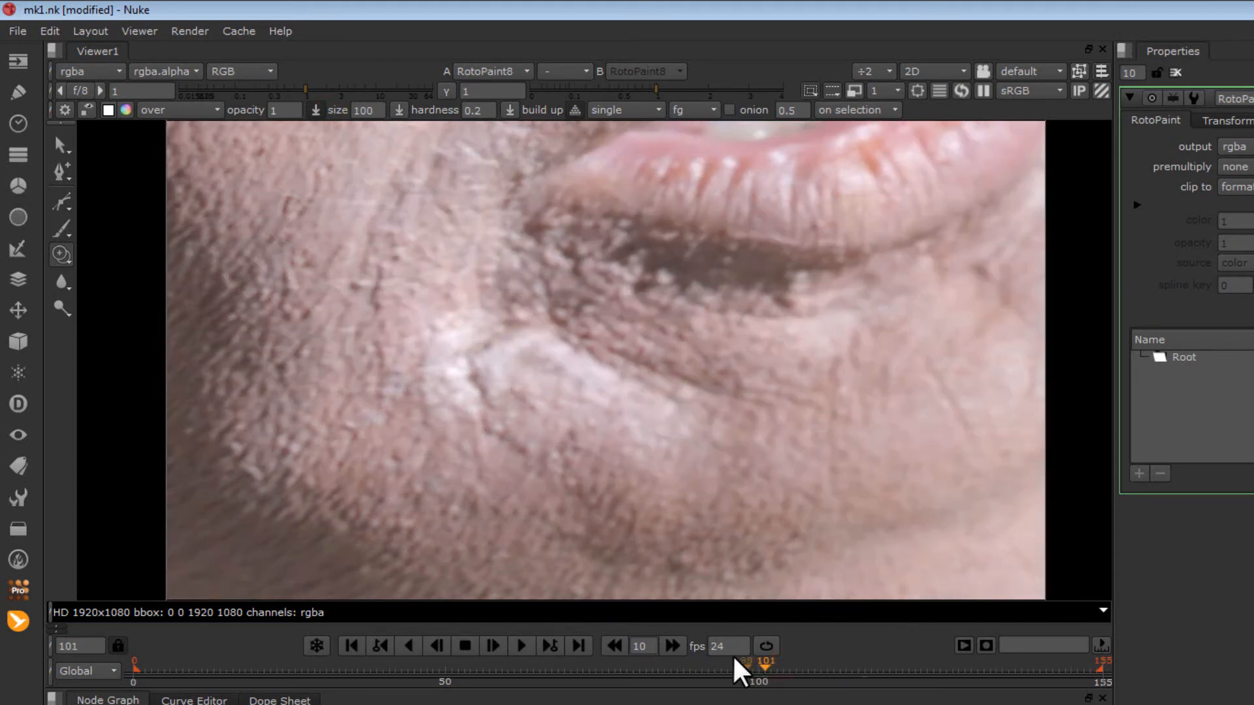
pyautogui.click(648, 666)
pyautogui.click(680, 666)
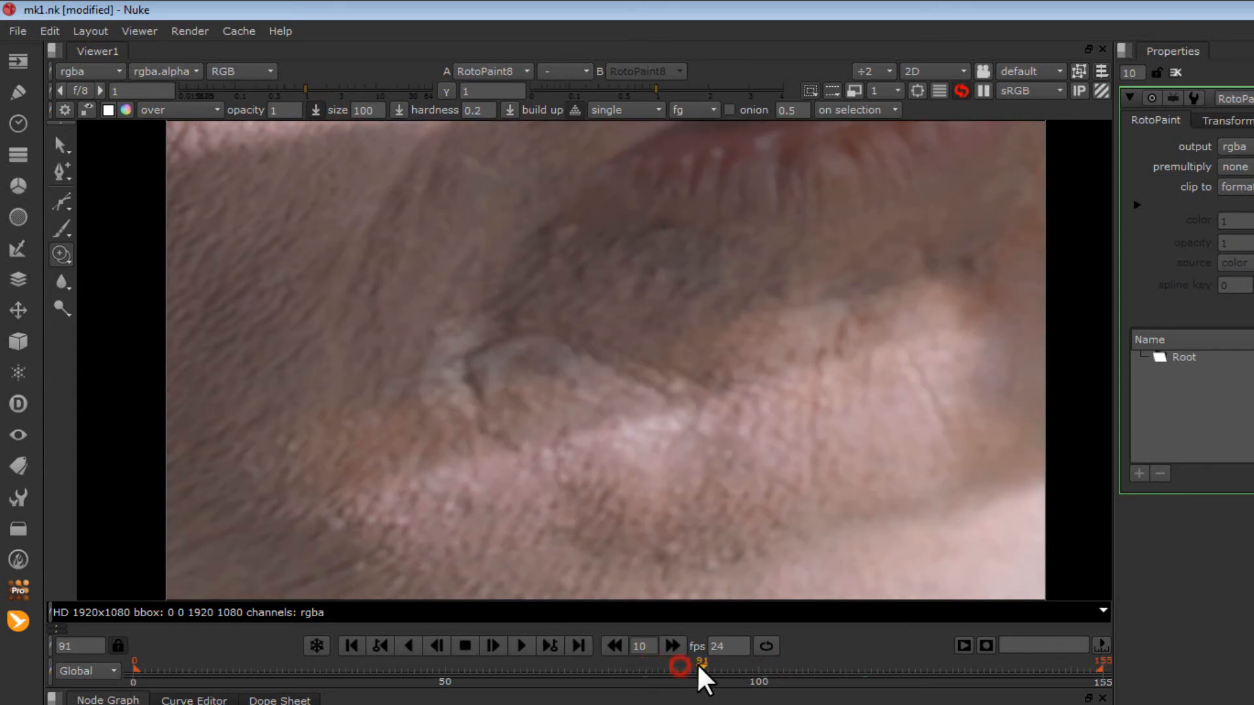
pyautogui.click(667, 665)
pyautogui.click(677, 667)
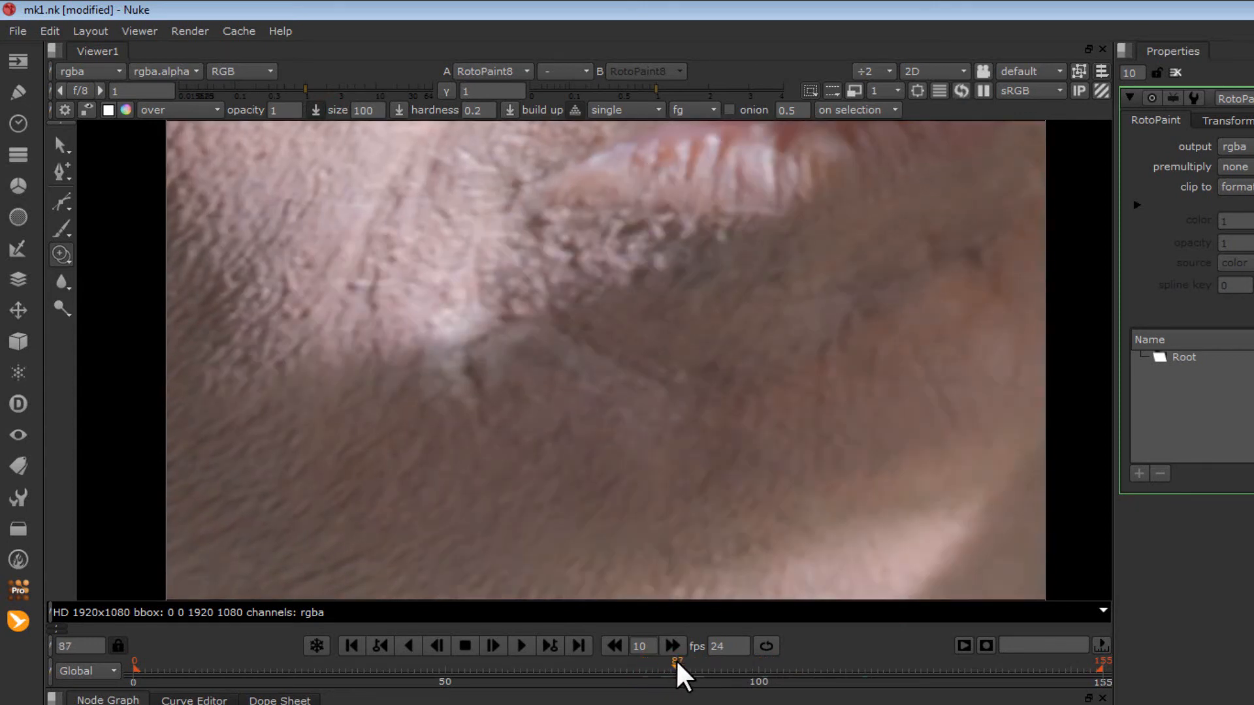
pyautogui.press('ctrl')
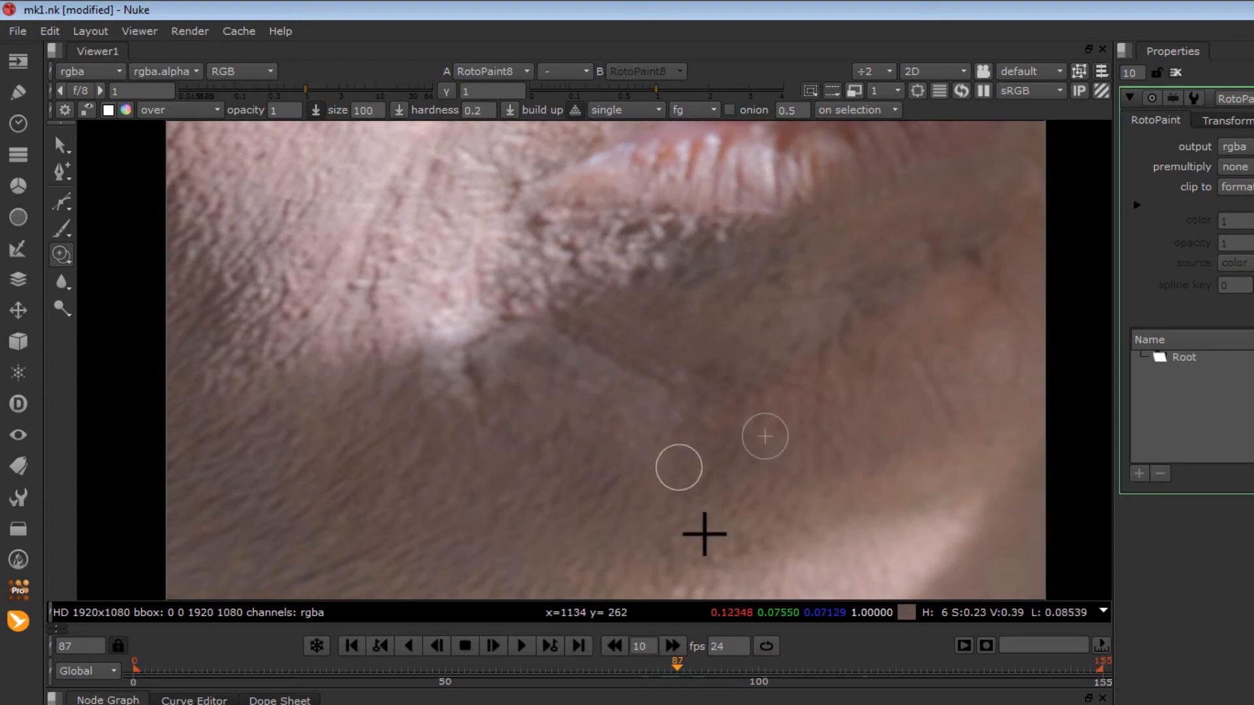
# At frame 132, clone surrounding skin over the pale blemish beside the mouth and the dark stubble patch below the lower lip.
pyautogui.click(908, 668)
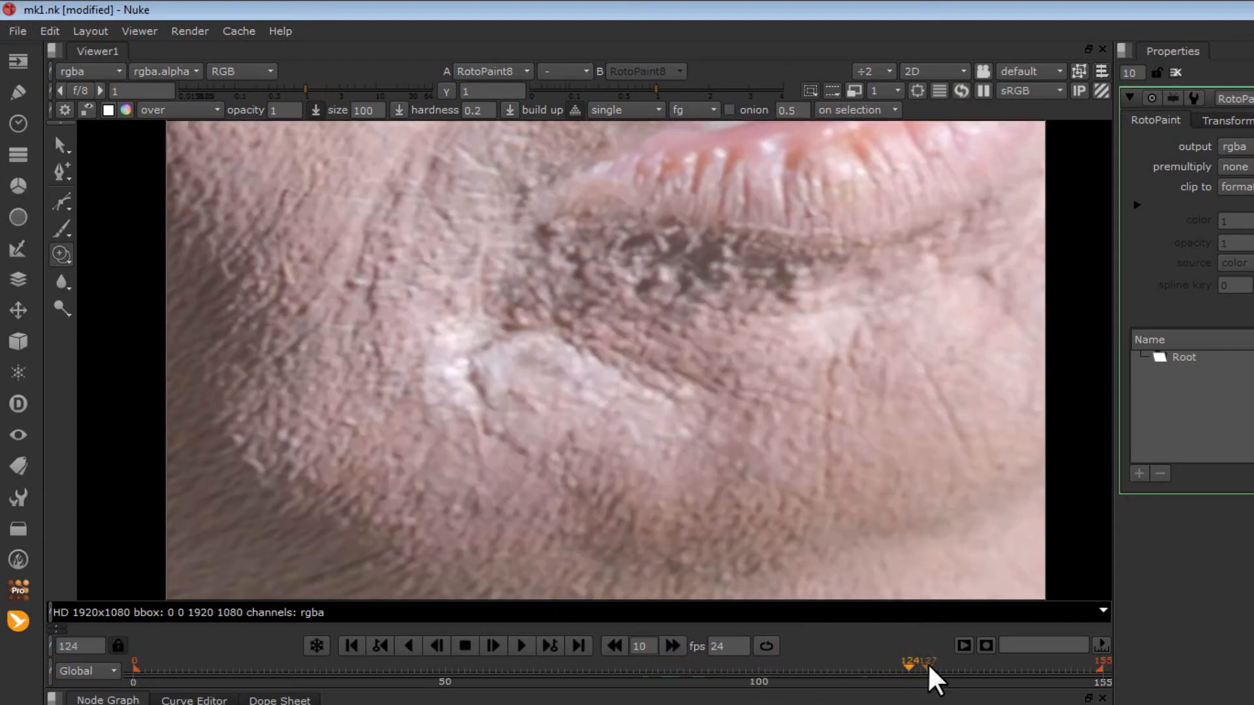
pyautogui.click(958, 668)
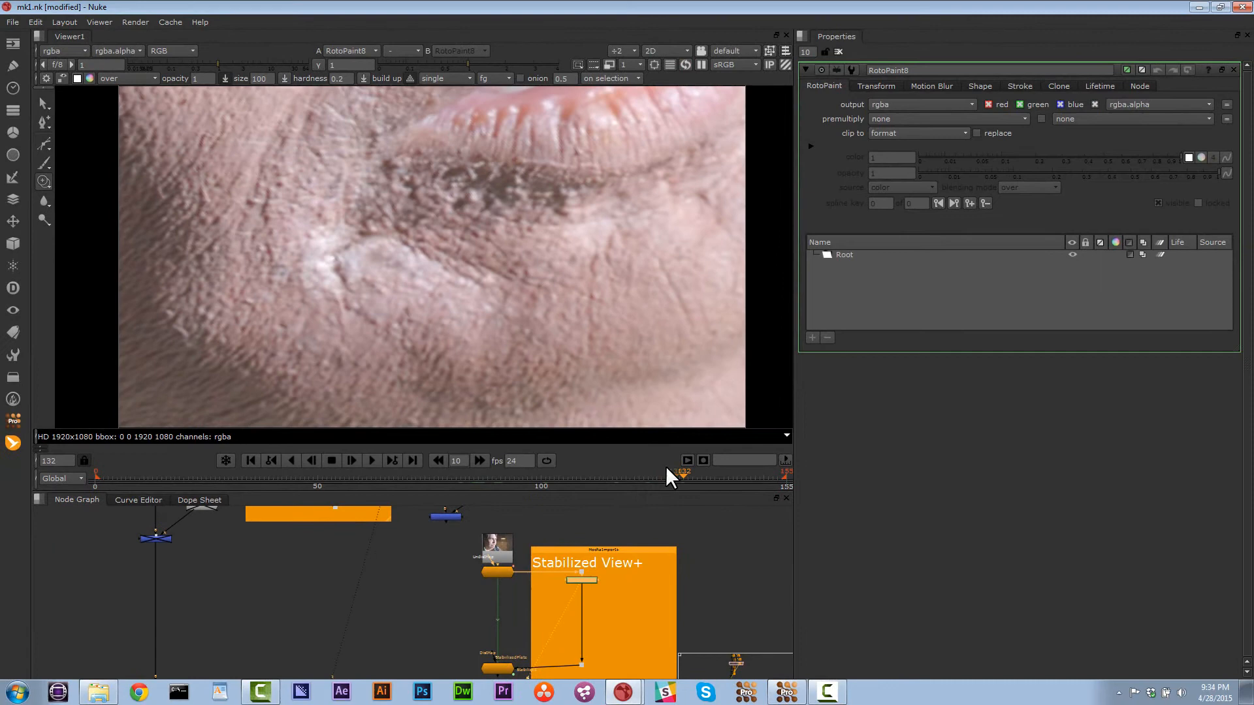
pyautogui.click(459, 302)
pyautogui.click(462, 260)
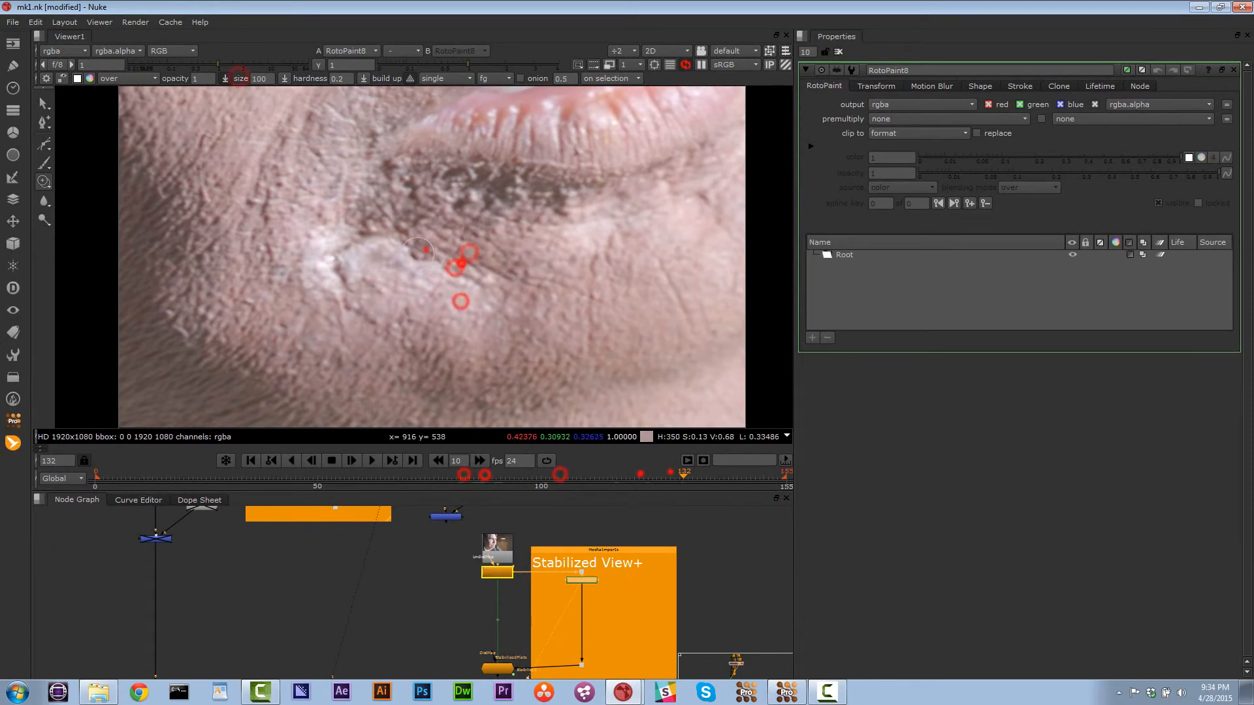
pyautogui.click(479, 280)
pyautogui.click(434, 305)
pyautogui.click(482, 248)
pyautogui.click(532, 221)
pyautogui.click(337, 260)
pyautogui.click(368, 316)
pyautogui.click(375, 286)
pyautogui.click(336, 238)
pyautogui.click(378, 243)
pyautogui.click(386, 210)
pyautogui.click(420, 184)
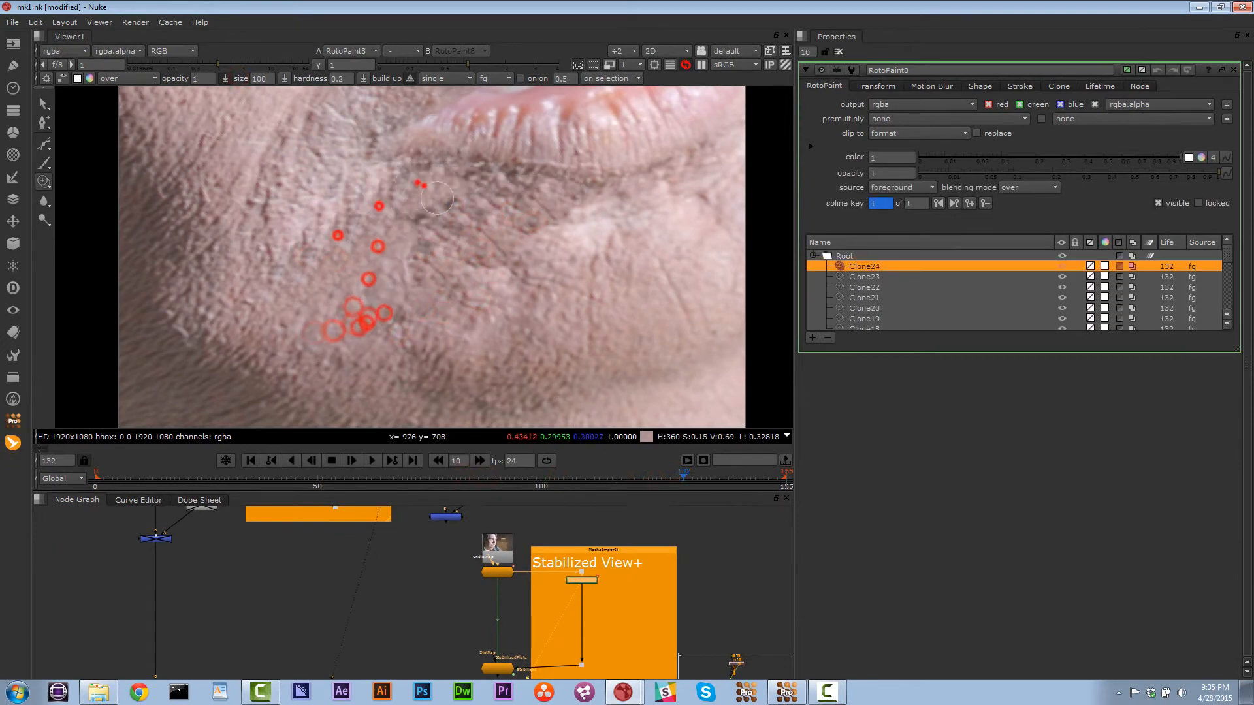
pyautogui.click(507, 175)
pyautogui.click(451, 231)
pyautogui.click(438, 171)
# Select all strokes from Clone1 to Clone29 in the RotoPaint node and set their lifetime type to all frames.
pyautogui.moveTo(1228, 266); pyautogui.dragTo(1225, 319)
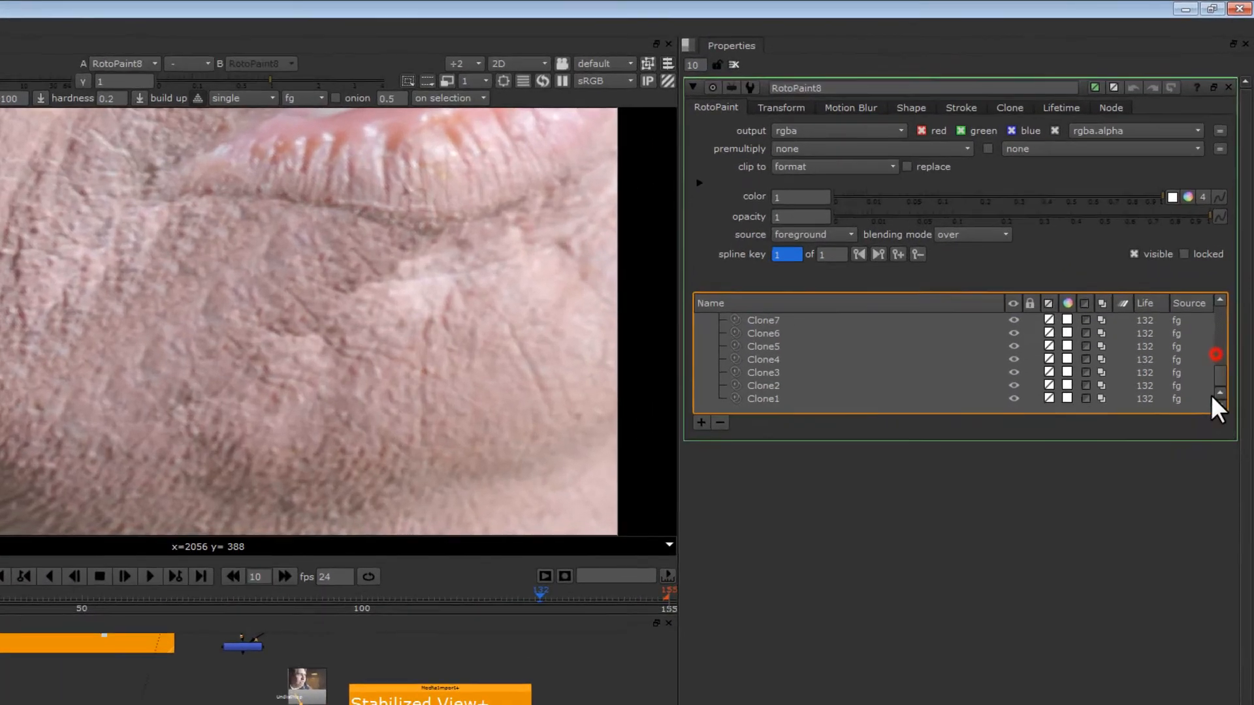
pyautogui.click(894, 322)
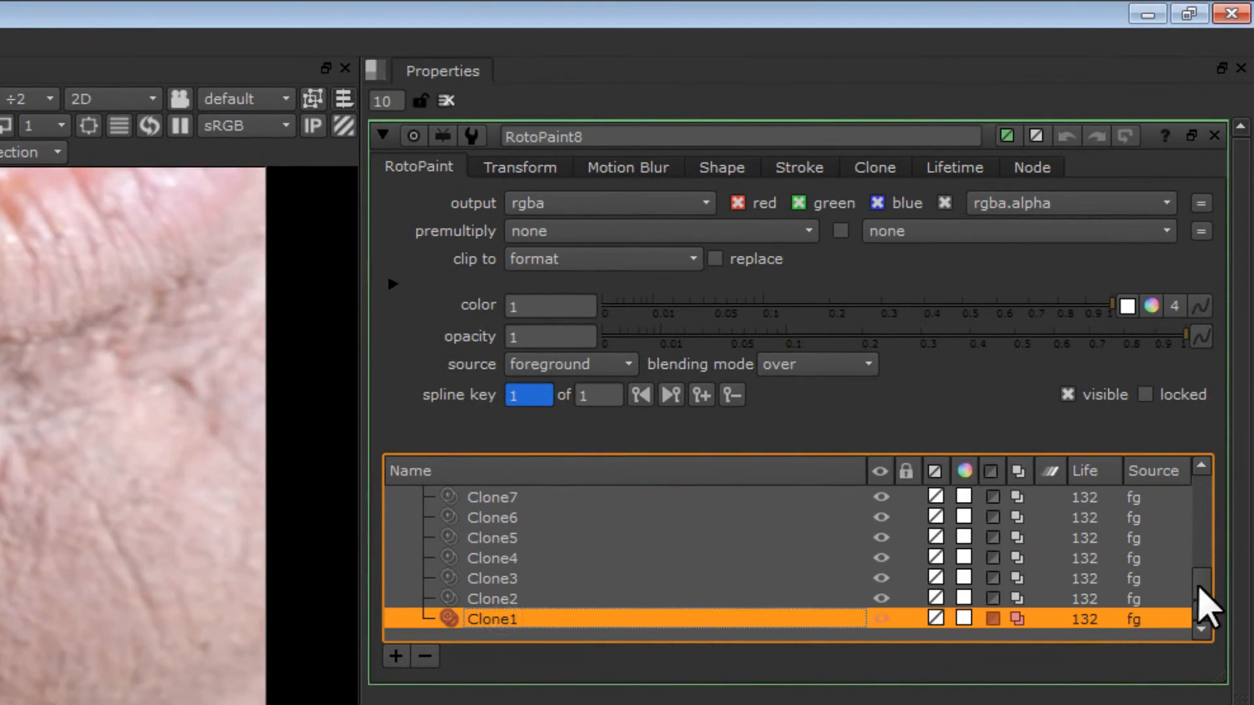
pyautogui.moveTo(1200, 601); pyautogui.dragTo(1216, 503)
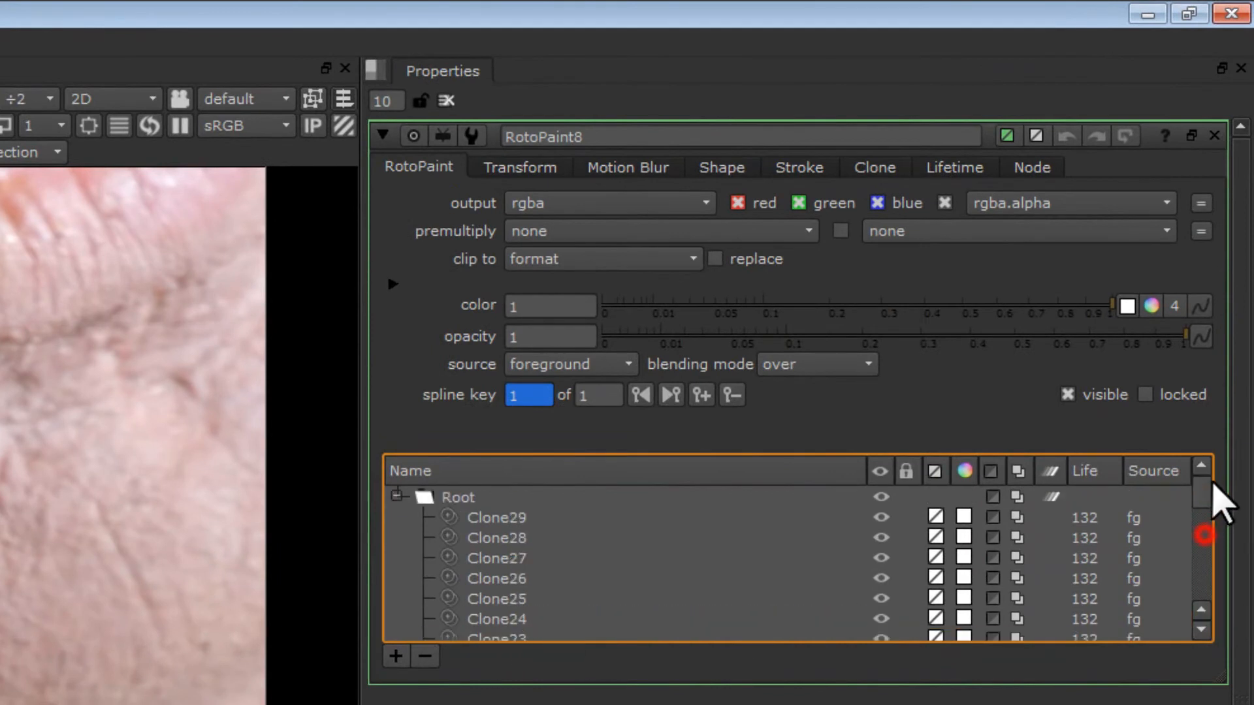
pyautogui.keyDown('shift'); pyautogui.click(503, 518); pyautogui.keyUp('shift')
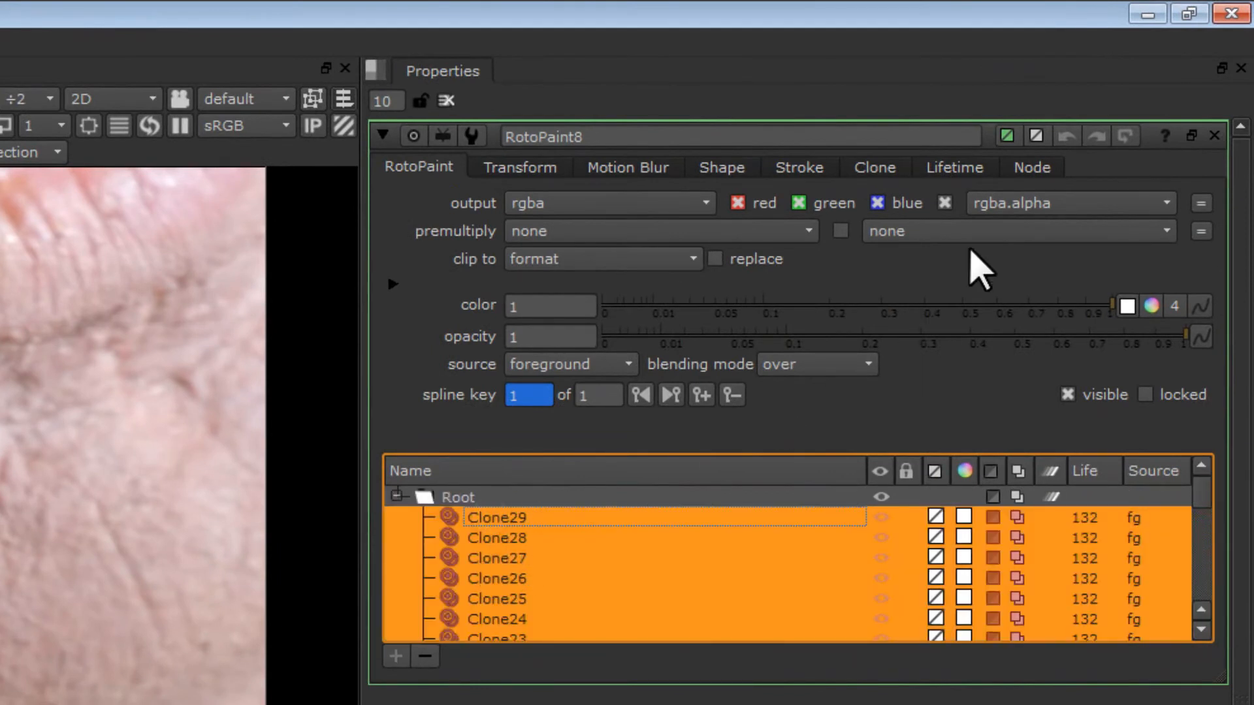
pyautogui.click(879, 170)
pyautogui.click(930, 168)
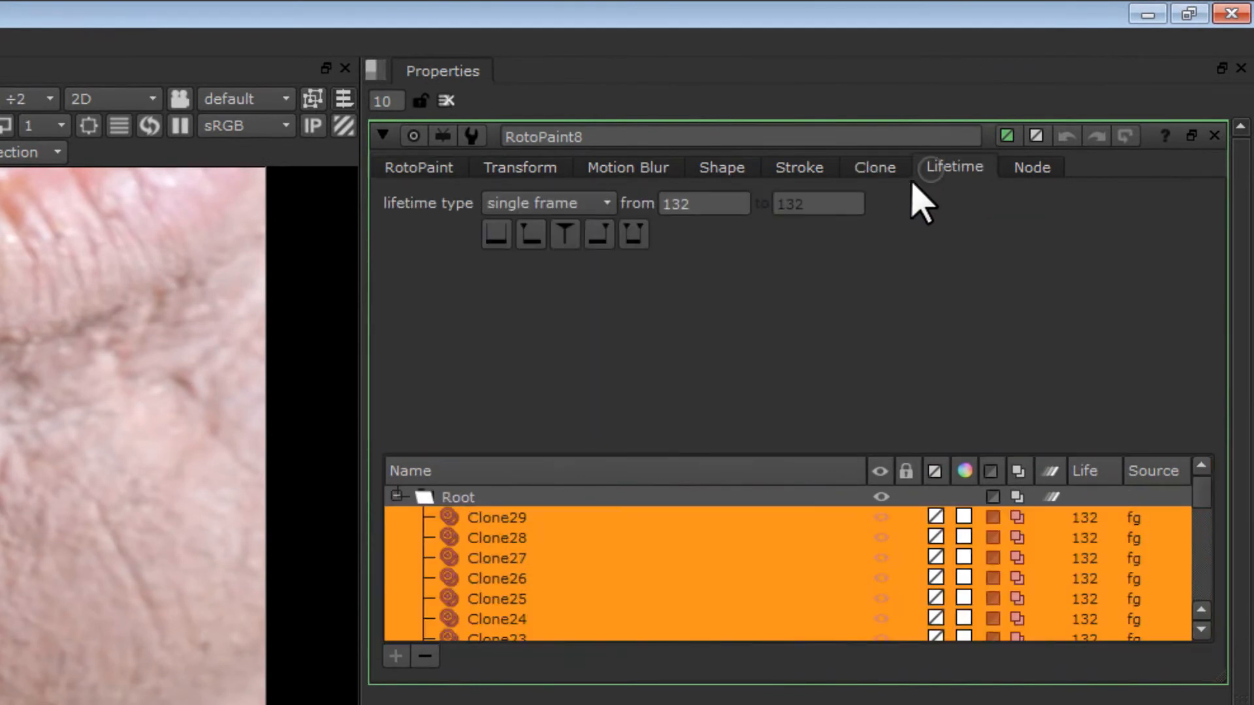
pyautogui.click(577, 202)
pyautogui.click(561, 157)
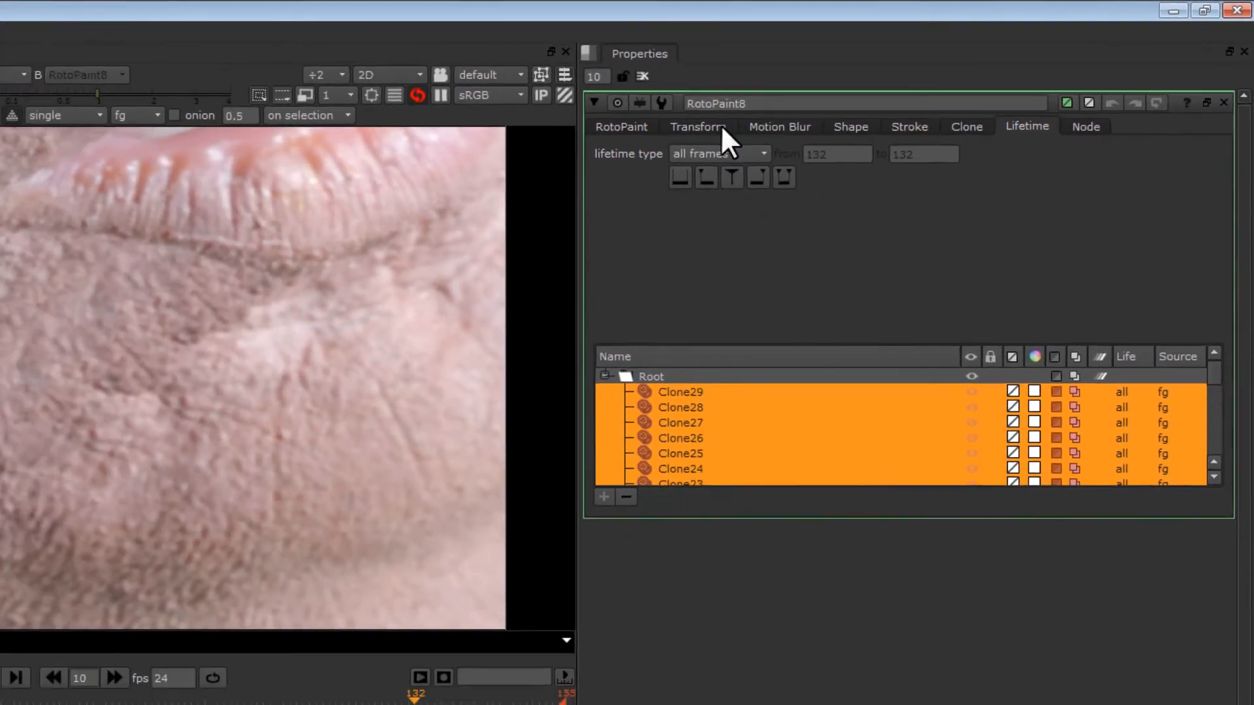
# Copy the node feeding the earlier Merge and paste it directly below the end node of the Stabilized View+ setup.
pyautogui.keyDown('alt'); pyautogui.moveTo(546, 639); pyautogui.dragTo(599, 630); pyautogui.keyUp('alt')
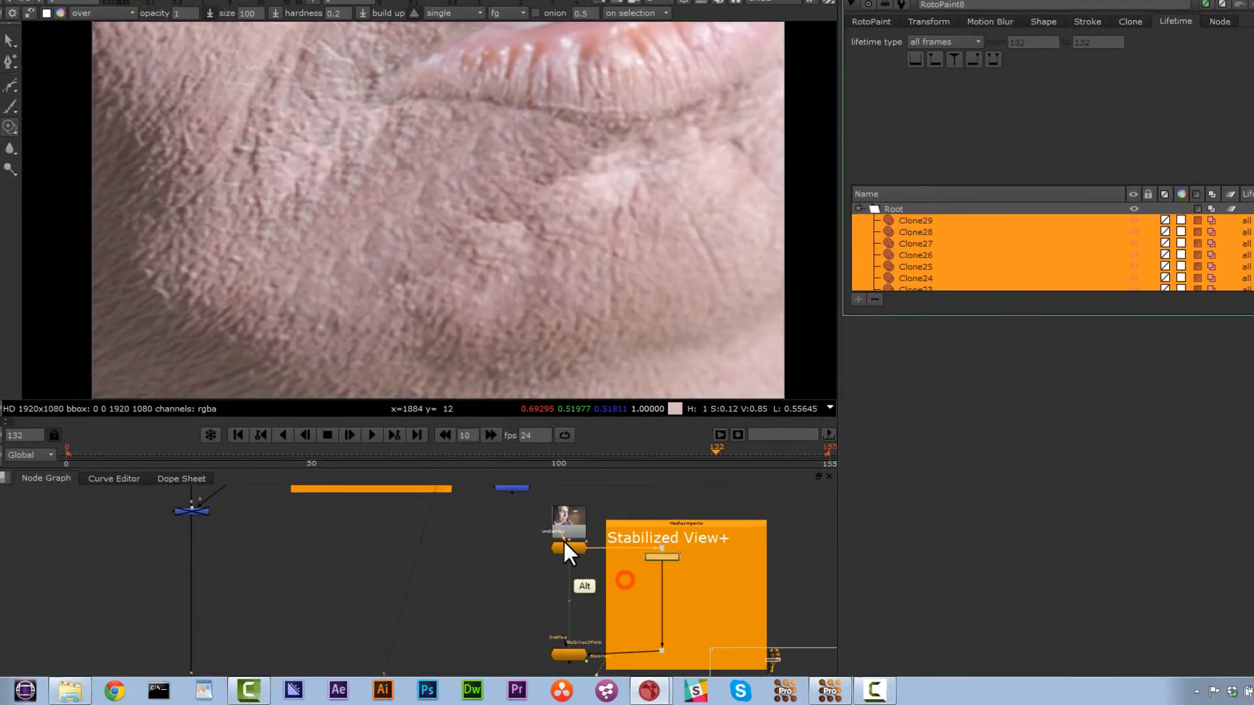
pyautogui.keyDown('alt'); pyautogui.moveTo(535, 531); pyautogui.dragTo(535, 608); pyautogui.keyUp('alt')
pyautogui.click(623, 494)
pyautogui.hotkey('ctrl', 'c')
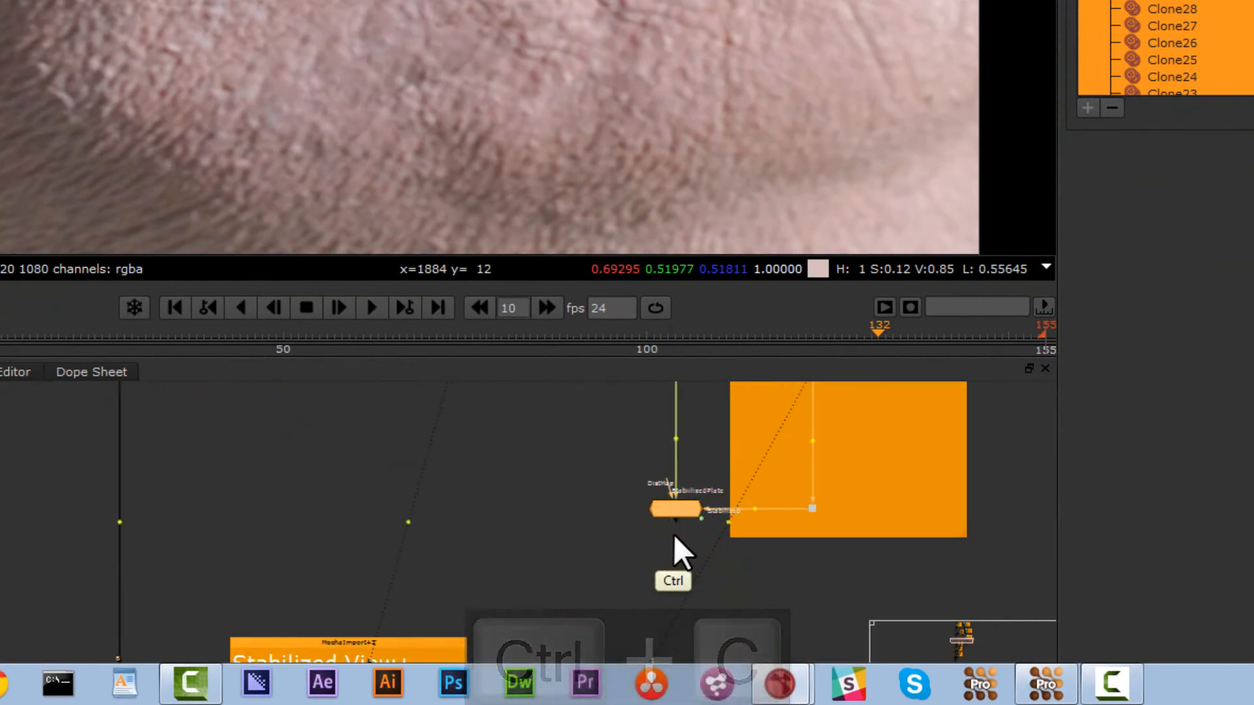
pyautogui.hotkey('ctrl', 'v')
pyautogui.moveTo(683, 532); pyautogui.dragTo(680, 561)
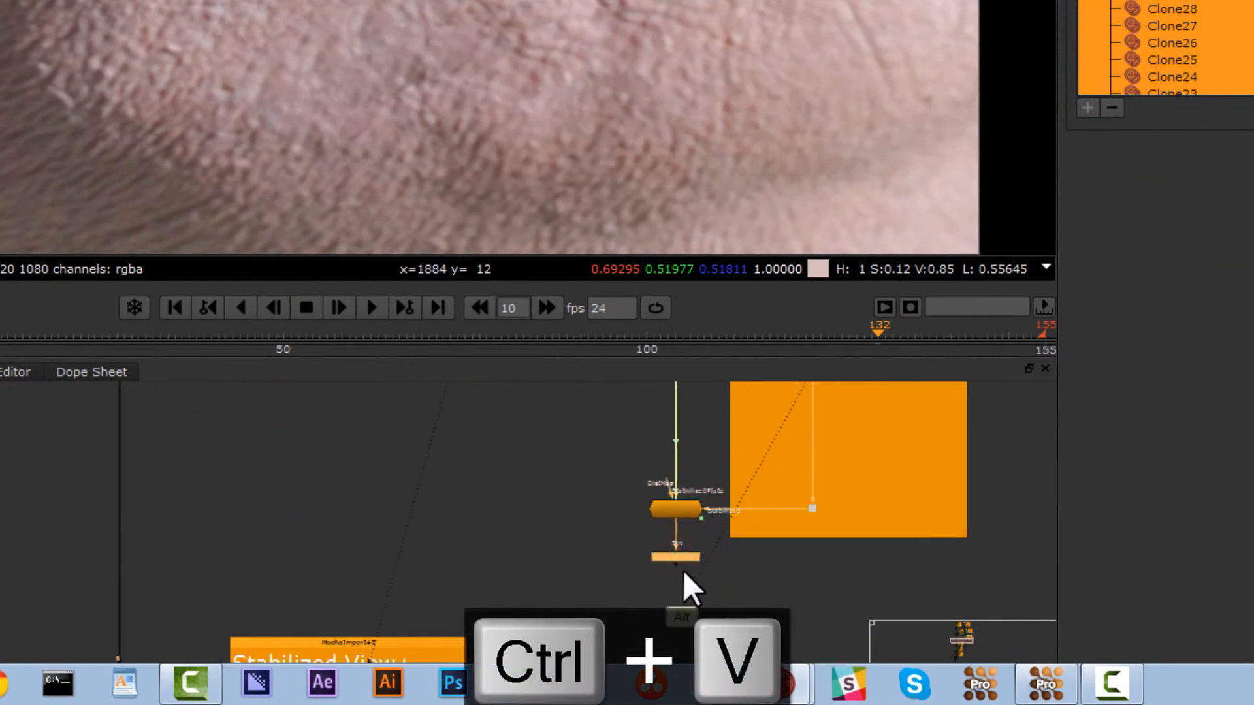
# Paste a Merge node below the pasted node, fed by it, and connect its other input to the earlier Merge's output.
pyautogui.keyDown('alt'); pyautogui.moveTo(683, 469); pyautogui.dragTo(698, 559); pyautogui.keyUp('alt')
pyautogui.keyDown('alt'); pyautogui.moveTo(699, 502); pyautogui.dragTo(700, 574); pyautogui.keyUp('alt')
pyautogui.keyDown('alt'); pyautogui.moveTo(637, 544); pyautogui.dragTo(677, 401); pyautogui.keyUp('alt')
pyautogui.keyDown('alt'); pyautogui.moveTo(662, 564); pyautogui.dragTo(662, 466); pyautogui.keyUp('alt')
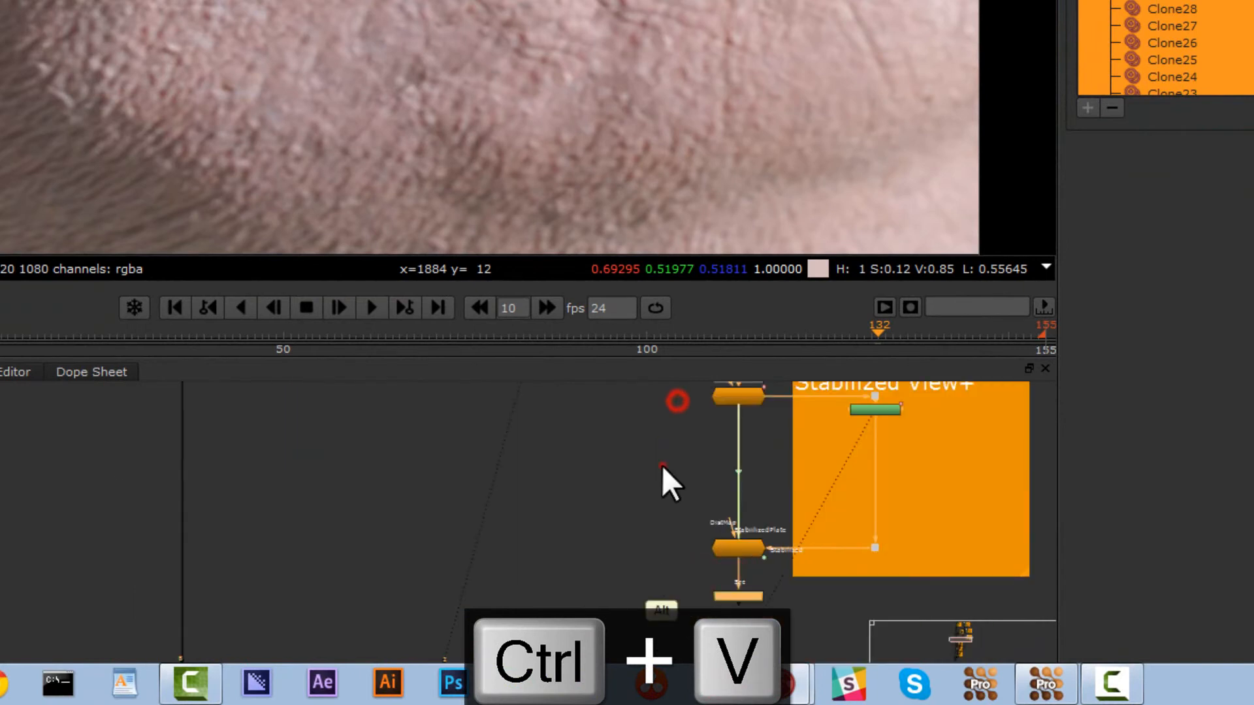
pyautogui.hotkey('ctrl', 'v')
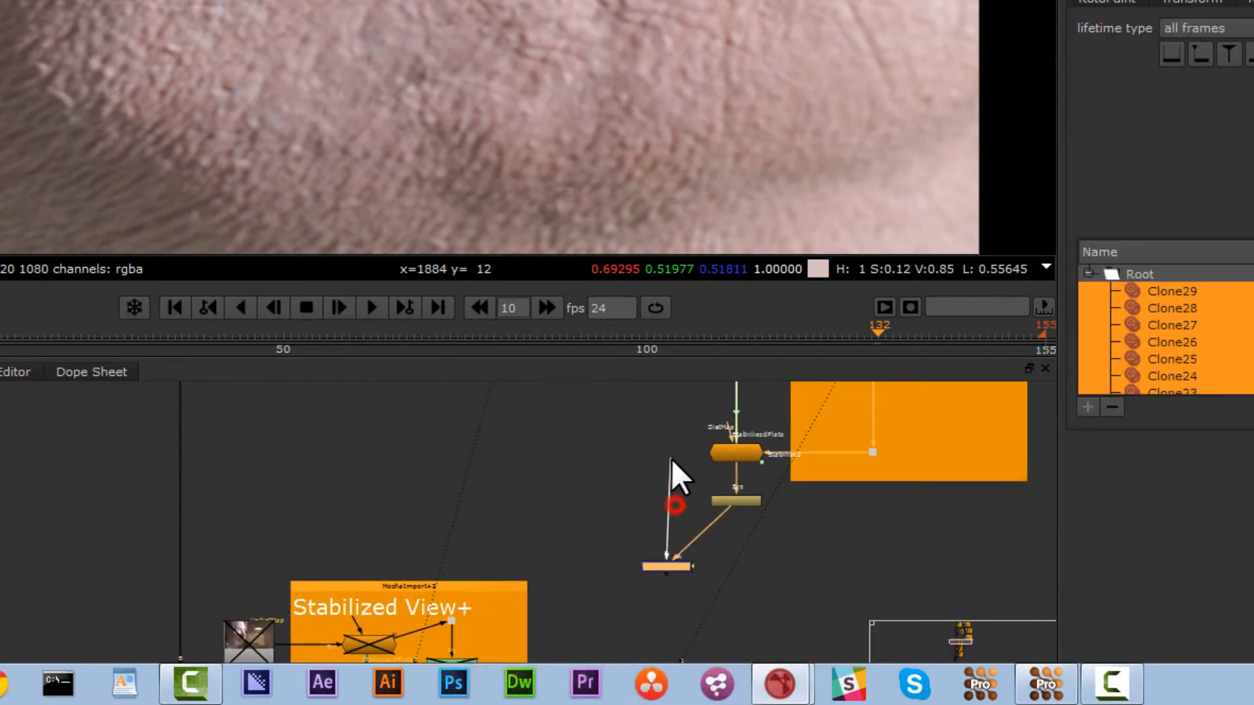
pyautogui.moveTo(671, 459); pyautogui.dragTo(625, 506)
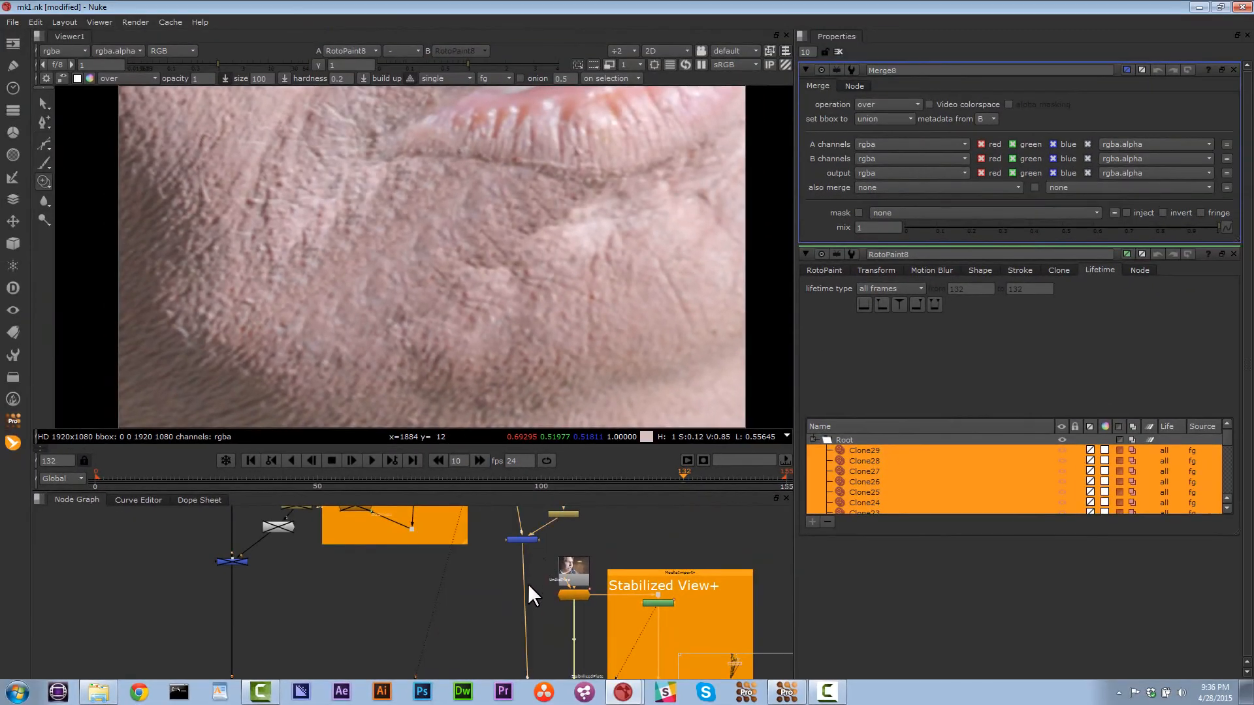
# View the output of the newly added Merge node in the viewer.
pyautogui.moveTo(528, 583); pyautogui.dragTo(543, 379, button='middle')
pyautogui.click(547, 582)
pyautogui.press('1')
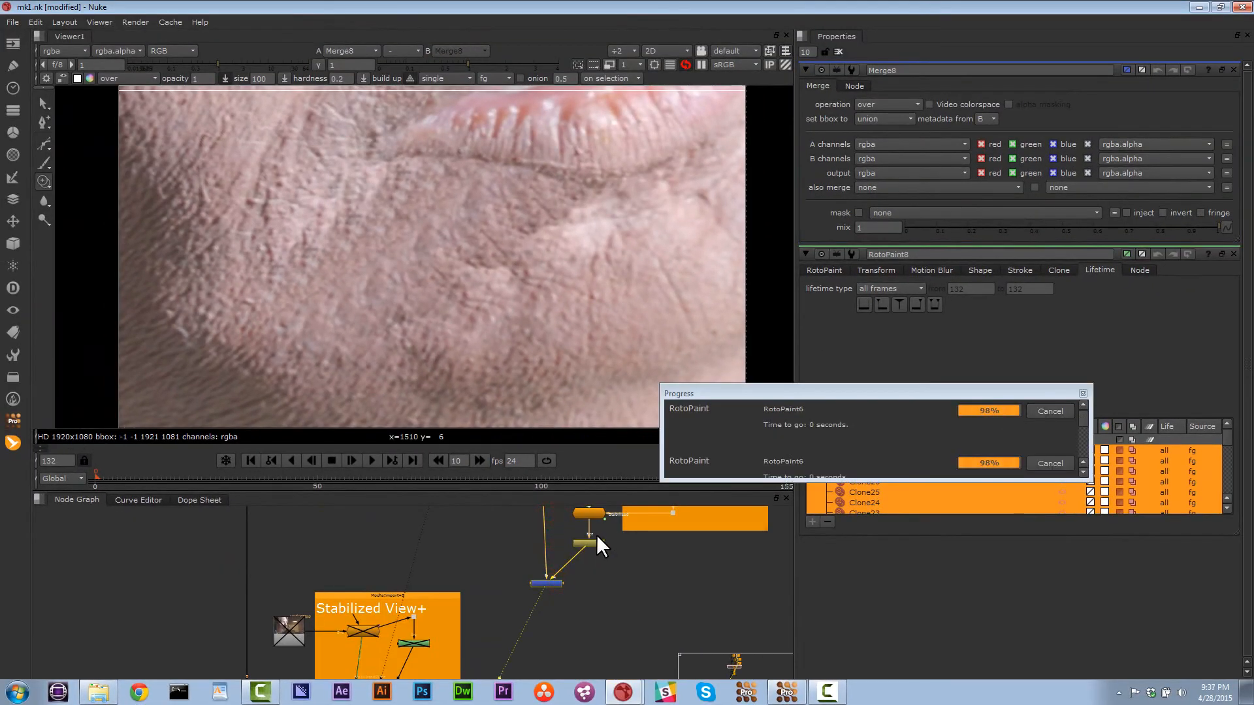